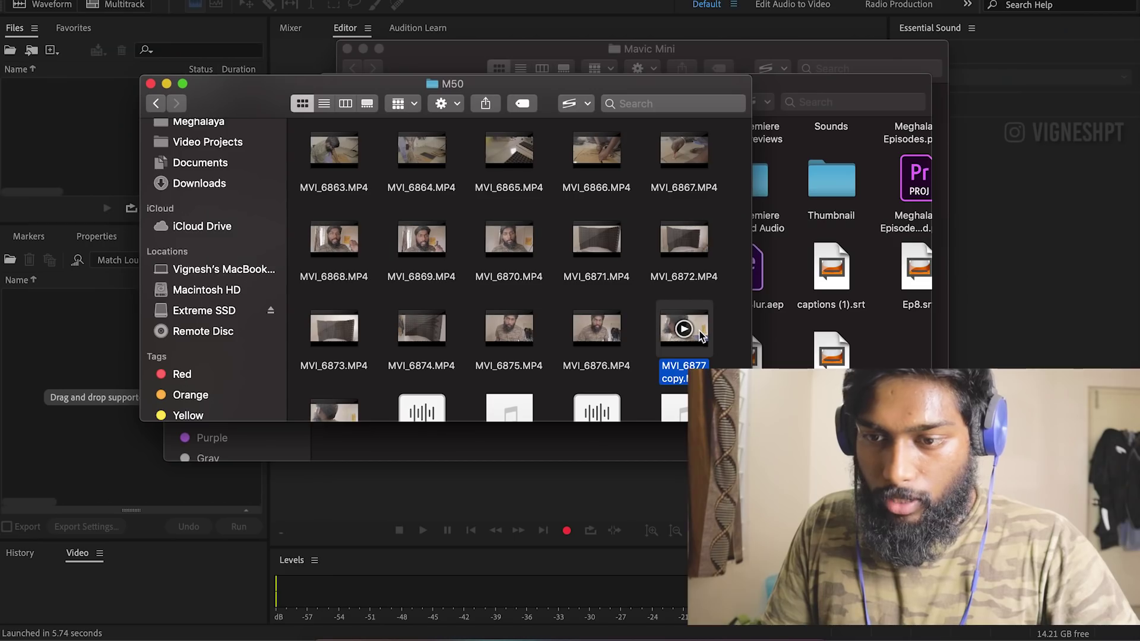
Import MVI_6877 copy.MP4 from the M50 folder, open it in the waveform editor and play the quiet passage around 0:58
{"action": "left_click_drag", "start_coordinate": [687, 331], "coordinate": [87, 90]}
{"action": "double_click", "coordinate": [138, 136]}
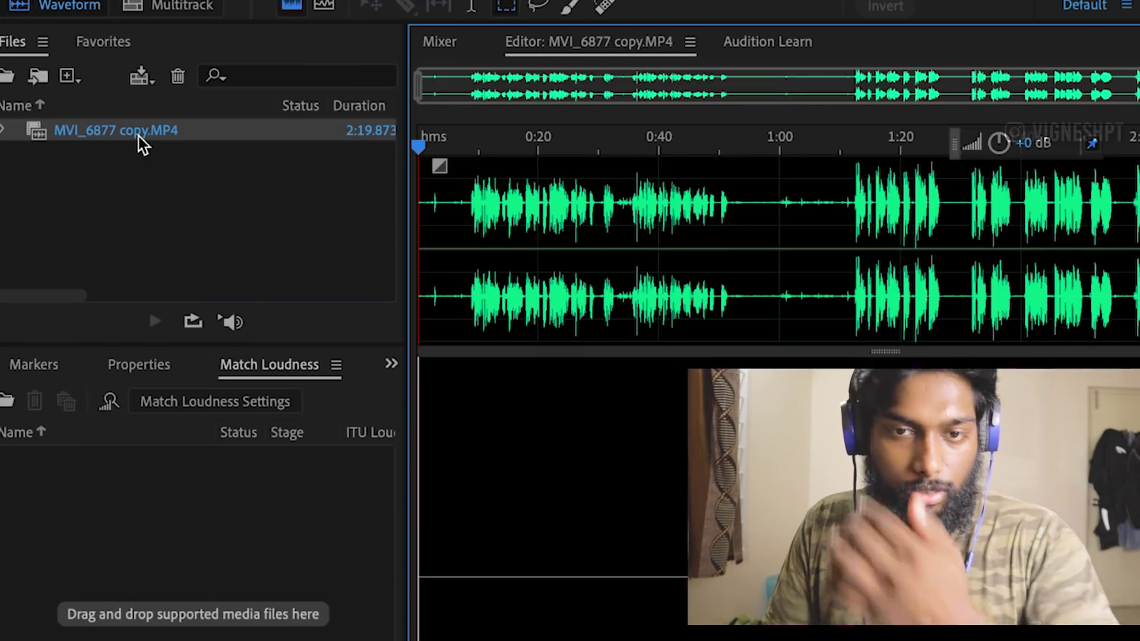
{"action": "left_click", "coordinate": [769, 195]}
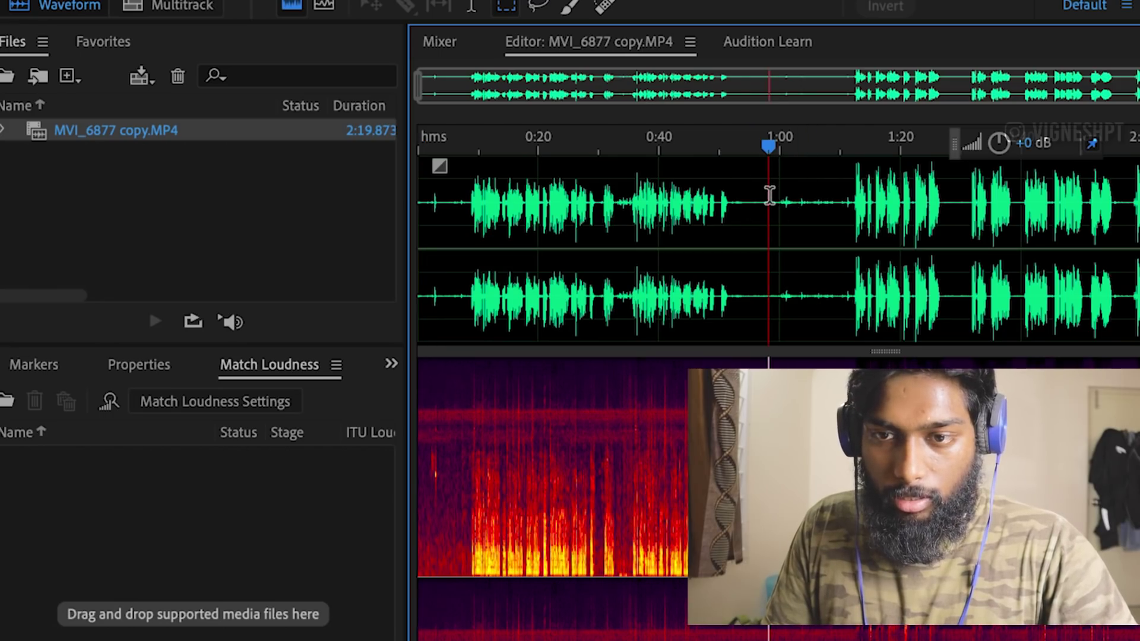
{"action": "key", "text": "space"}
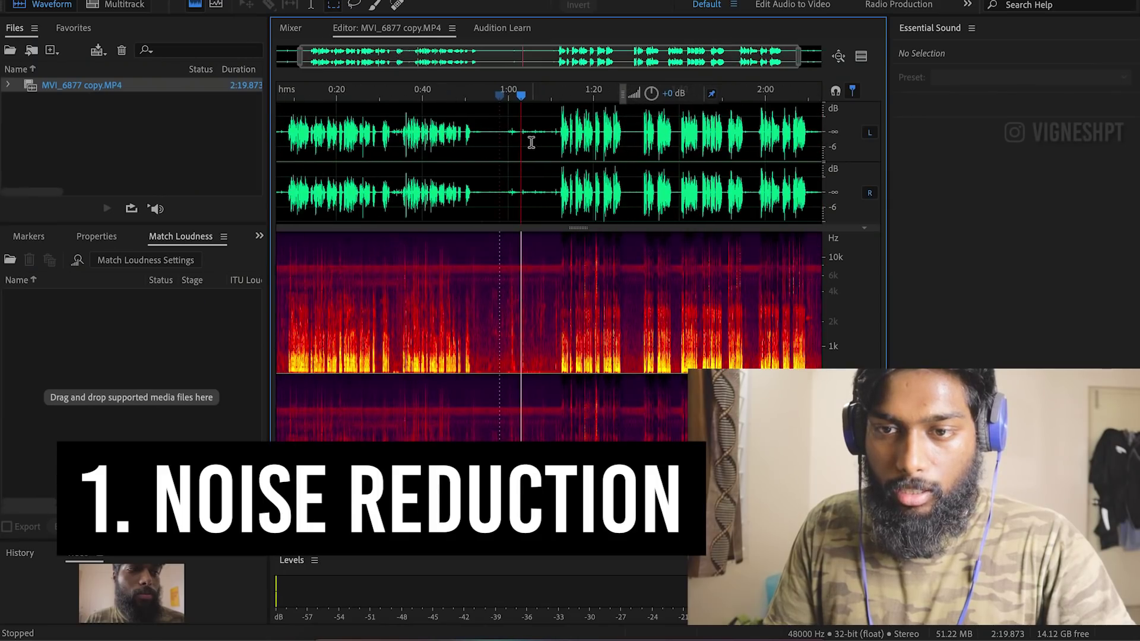
Capture a noise print from a quiet stretch of about 2 seconds around 0:55
{"action": "scroll", "coordinate": [526, 137], "scroll_direction": "up", "scroll_amount": 3}
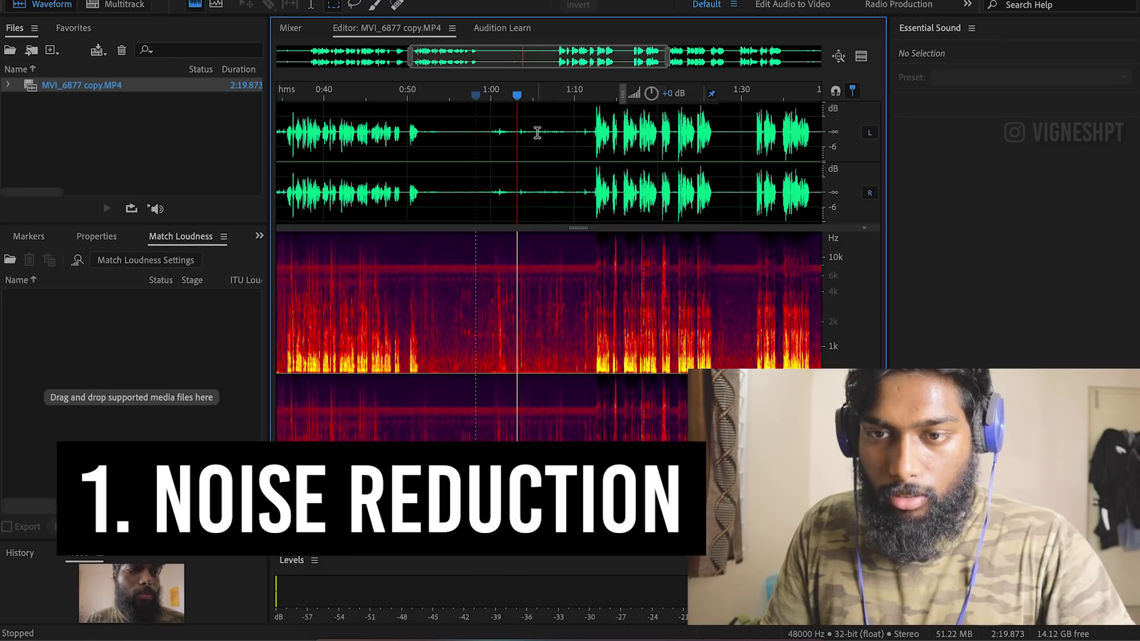
{"action": "scroll", "coordinate": [542, 247], "scroll_direction": "up", "scroll_amount": 4}
{"action": "left_click", "coordinate": [484, 126]}
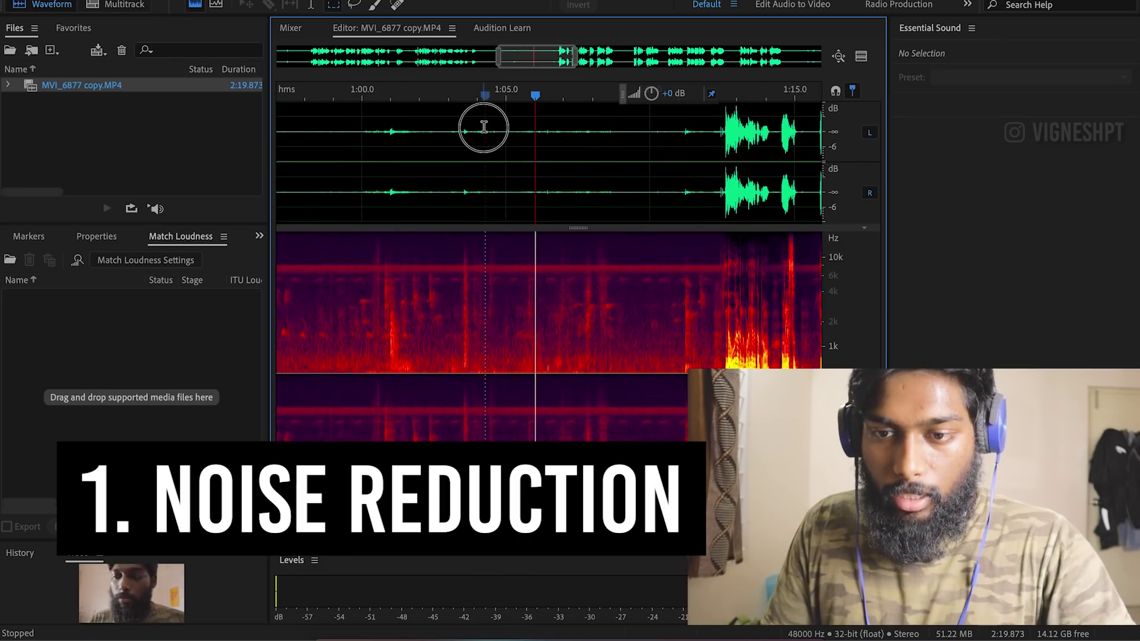
{"action": "left_click", "coordinate": [498, 129]}
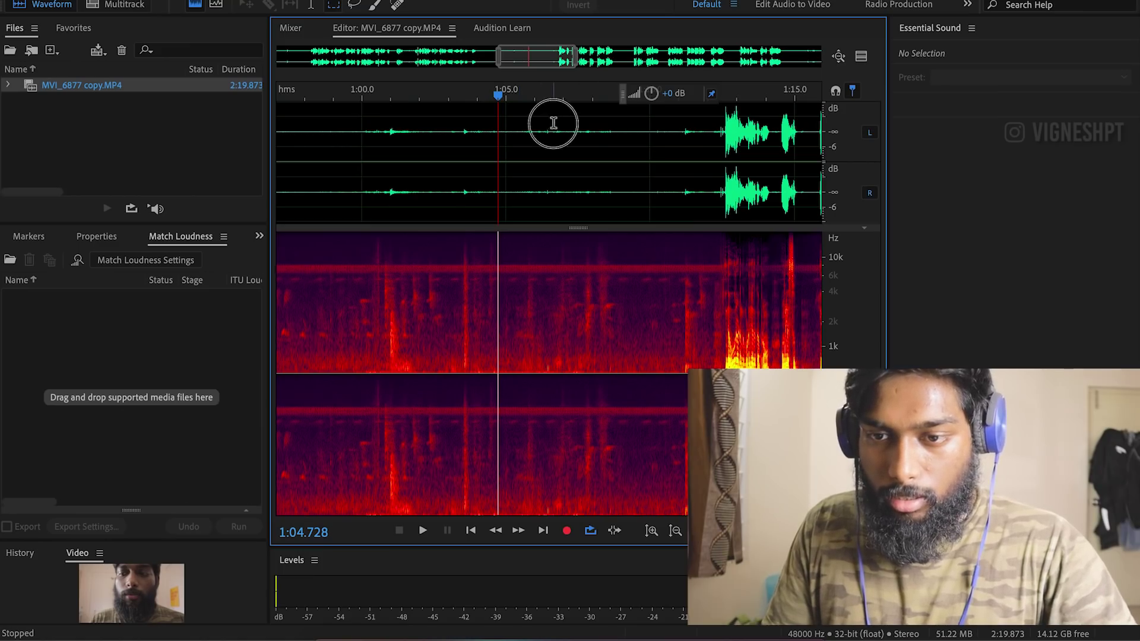
{"action": "left_click_drag", "start_coordinate": [498, 128], "coordinate": [554, 123]}
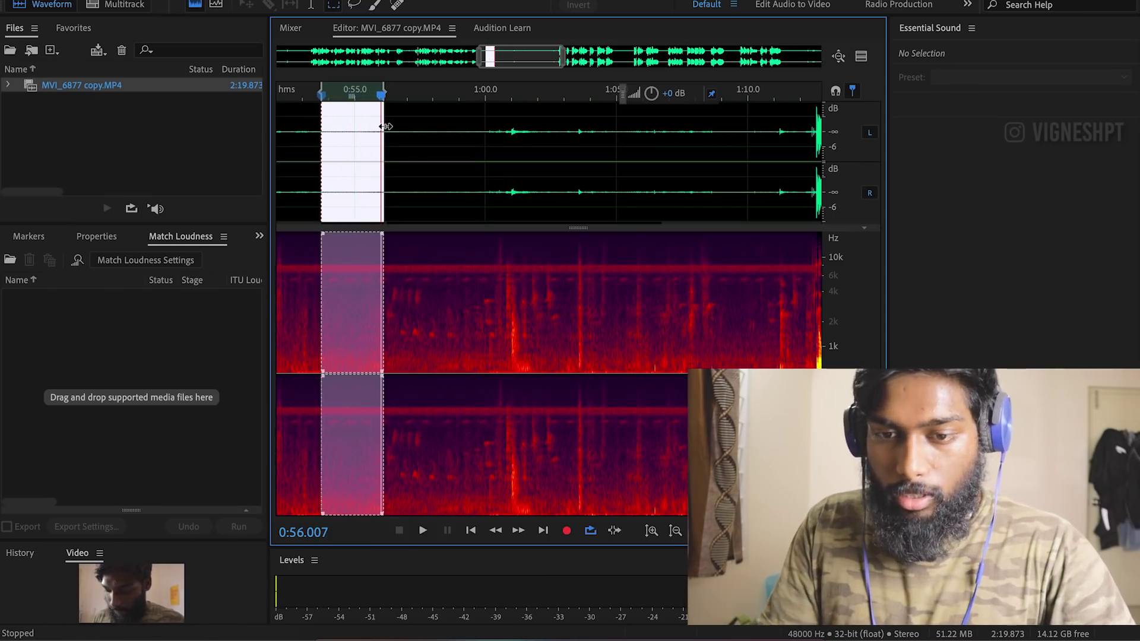
{"action": "left_click", "coordinate": [319, 1]}
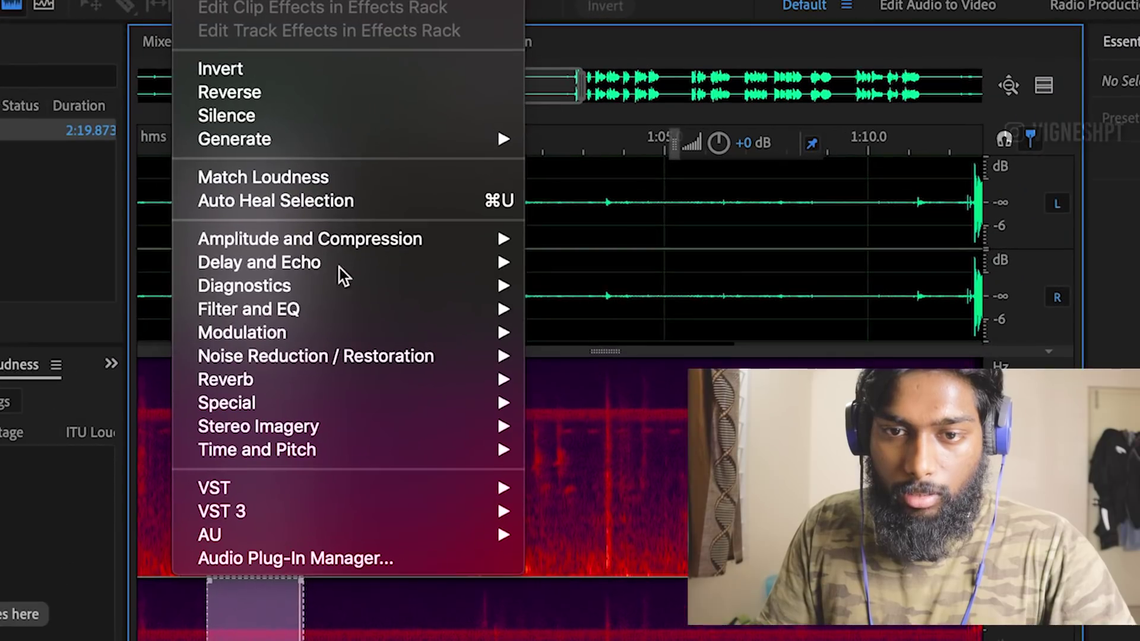
{"action": "mouse_move", "coordinate": [324, 353]}
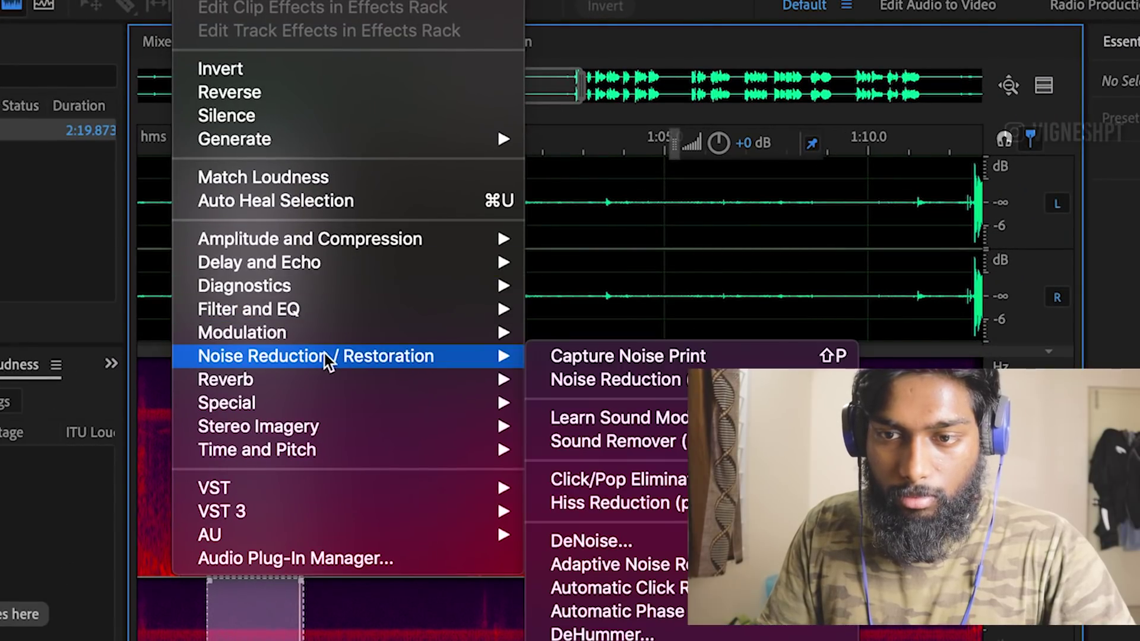
{"action": "left_click", "coordinate": [618, 354]}
{"action": "key", "text": "Return"}
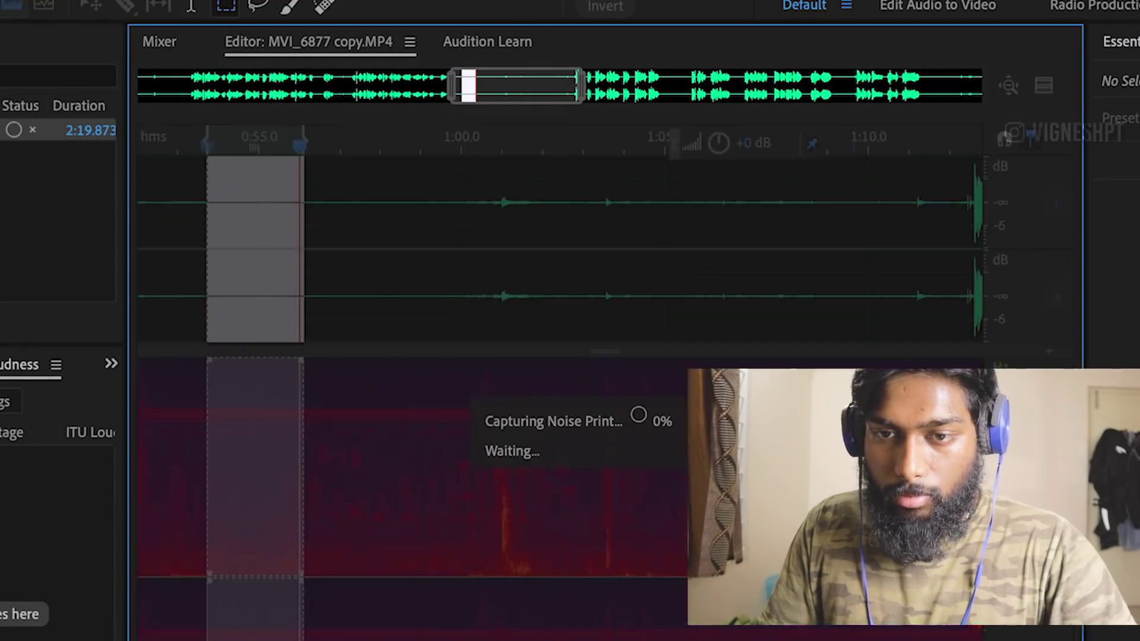
Apply Noise Reduction to the entire file with 83% noise reduction and a 12.6 dB reduction amount
{"action": "scroll", "coordinate": [609, 288], "scroll_direction": "down", "scroll_amount": 5}
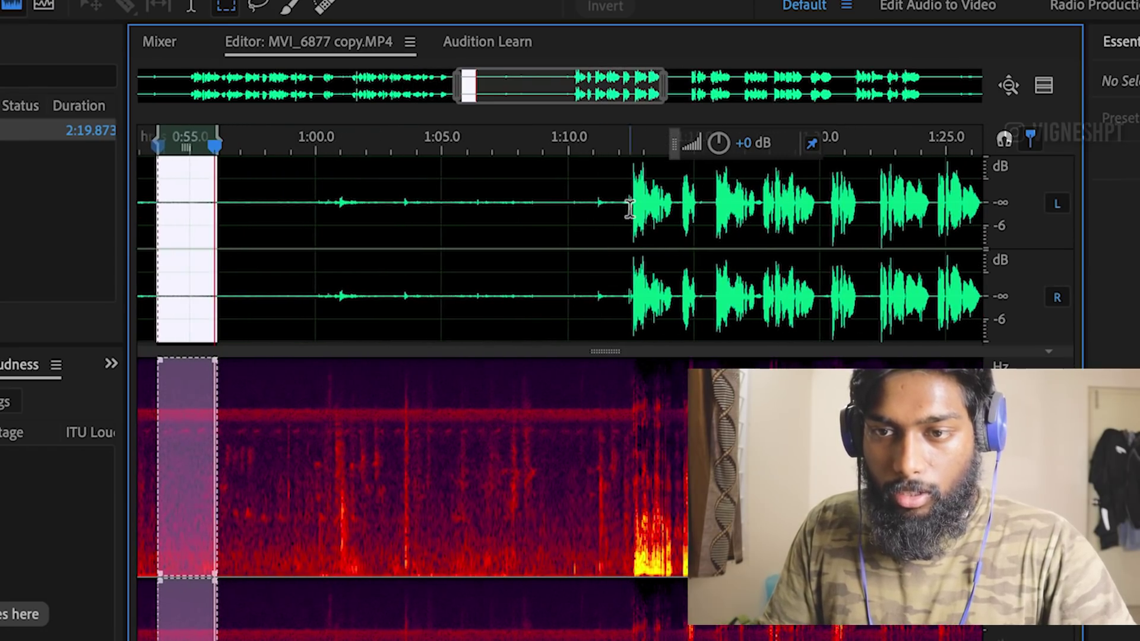
{"action": "scroll", "coordinate": [629, 208], "scroll_direction": "right", "scroll_amount": 5}
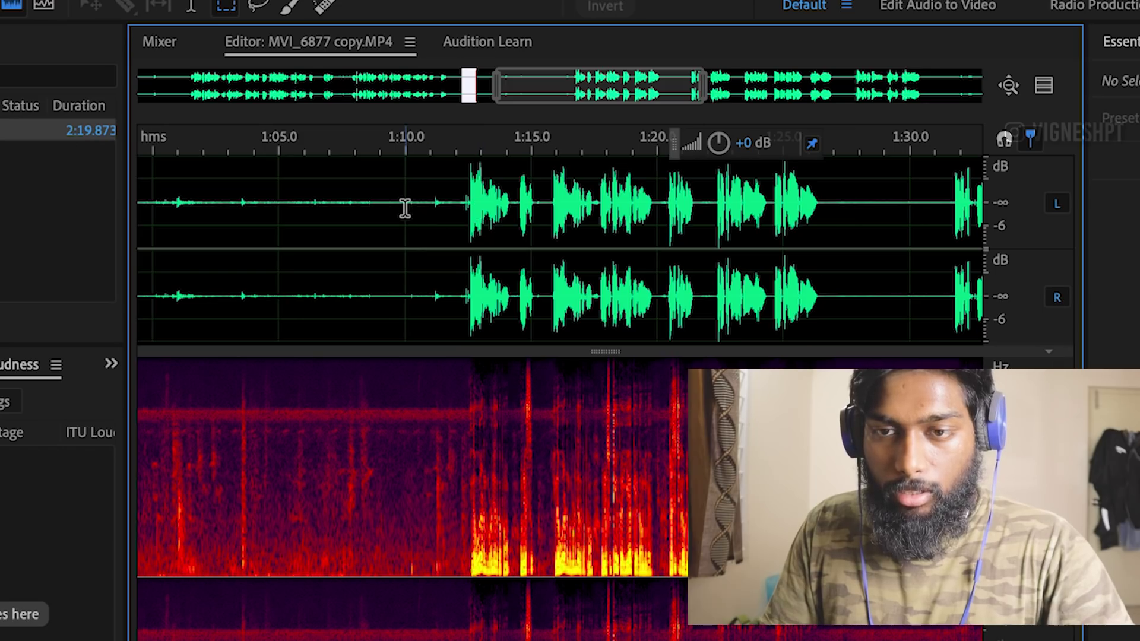
{"action": "scroll", "coordinate": [387, 205], "scroll_direction": "left", "scroll_amount": 5}
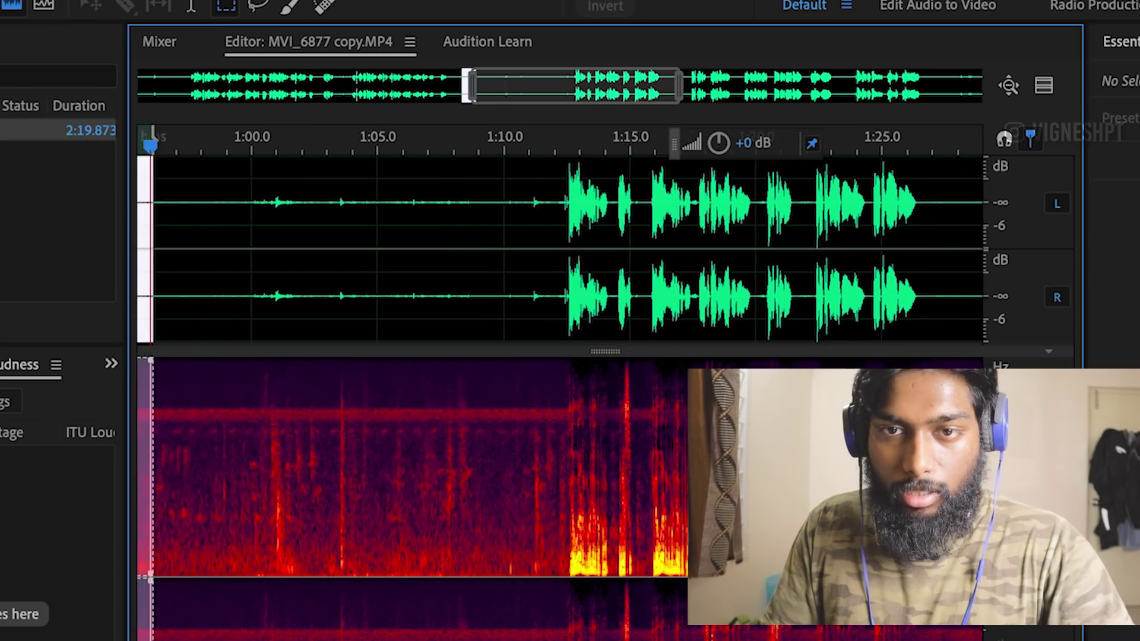
{"action": "left_click", "coordinate": [321, 1]}
{"action": "mouse_move", "coordinate": [404, 232]}
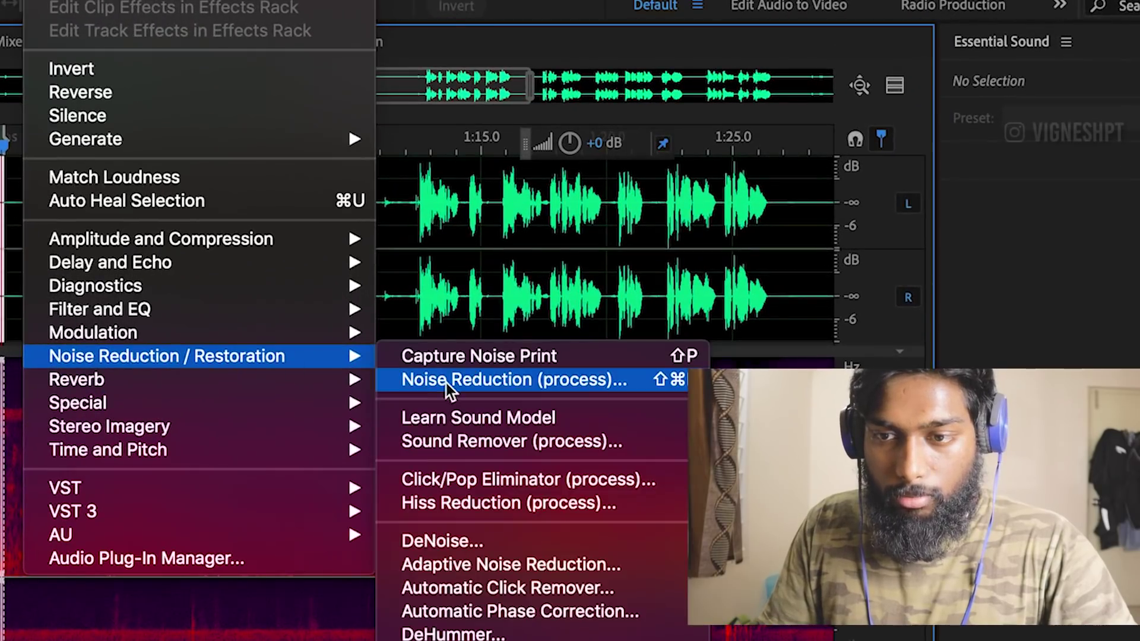
{"action": "left_click", "coordinate": [573, 249]}
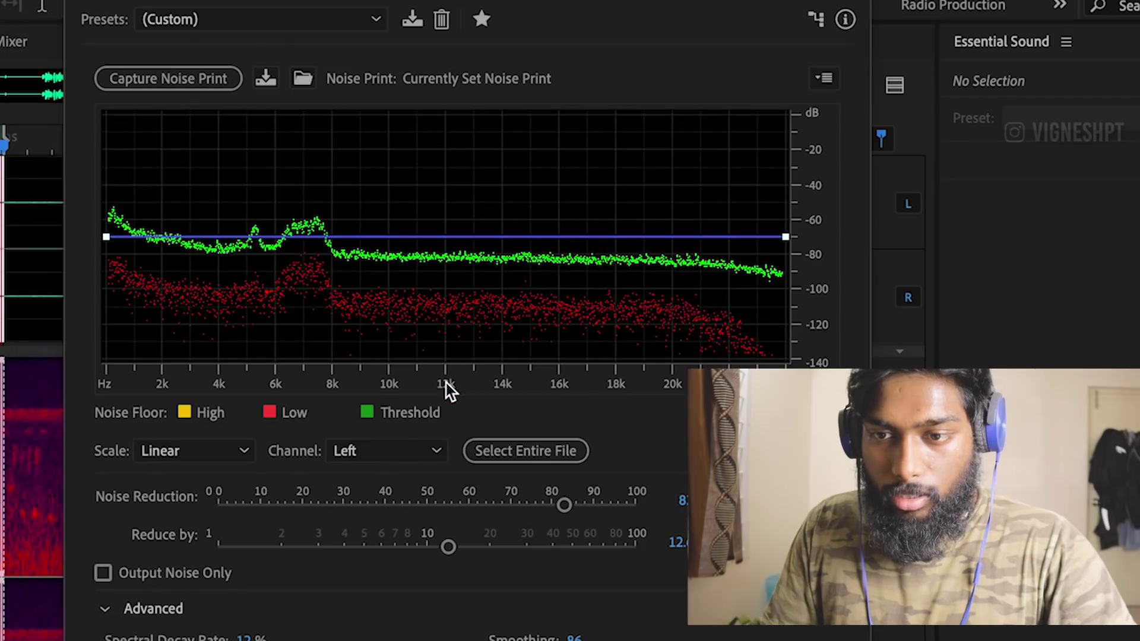
{"action": "left_click", "coordinate": [549, 457]}
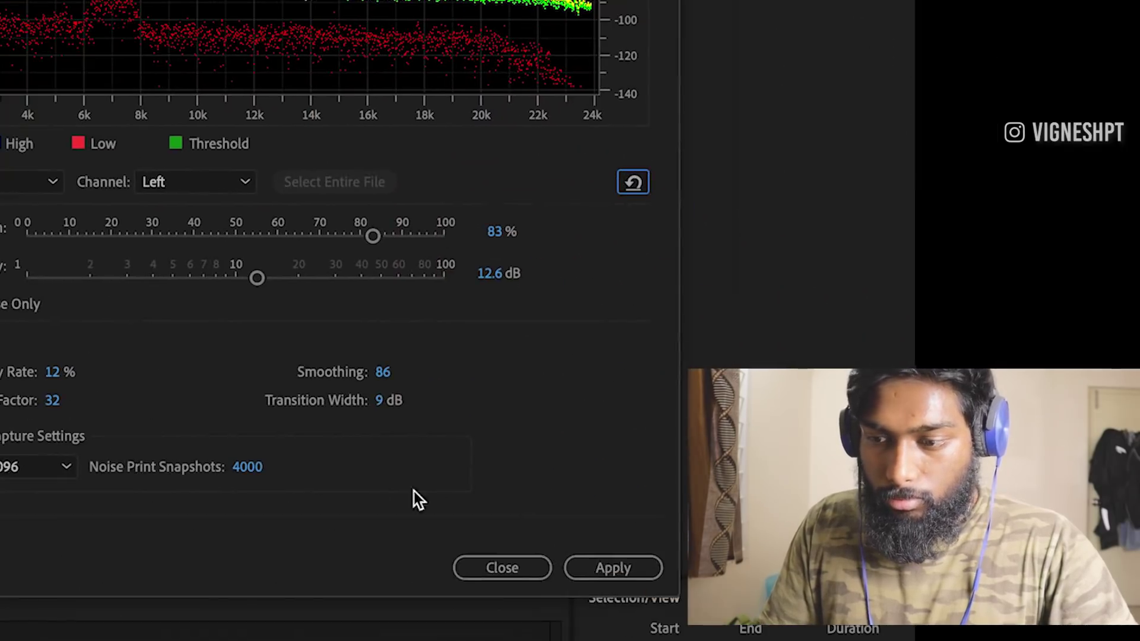
{"action": "left_click", "coordinate": [612, 570]}
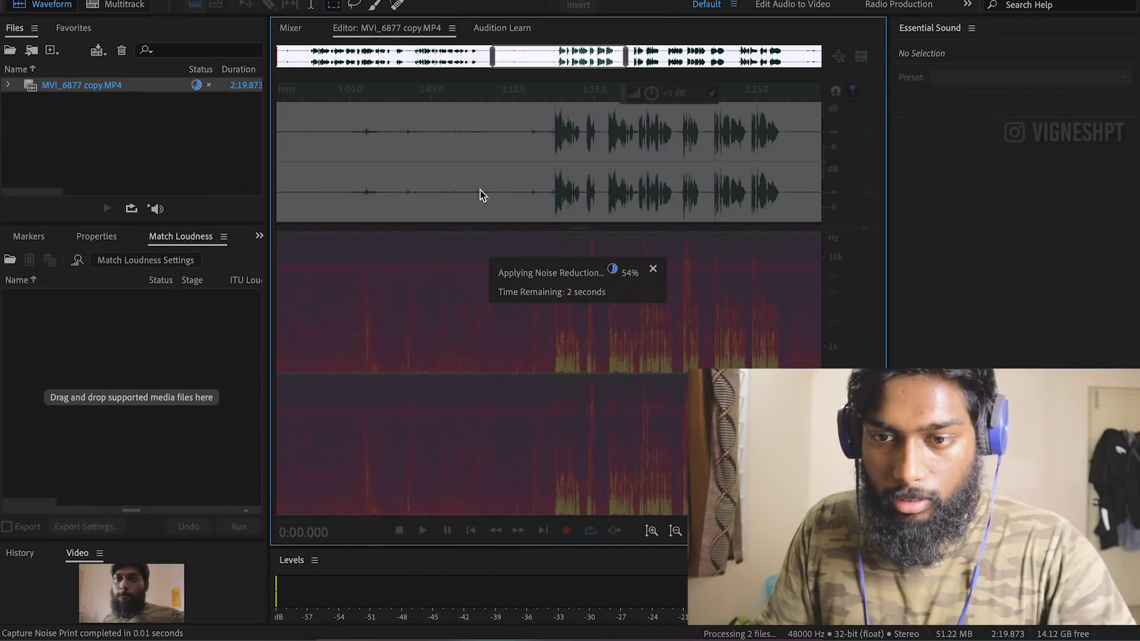
Play the quiet passage around 1:04, and delete everything before the speech that begins at about 1:12
{"action": "left_click", "coordinate": [422, 128]}
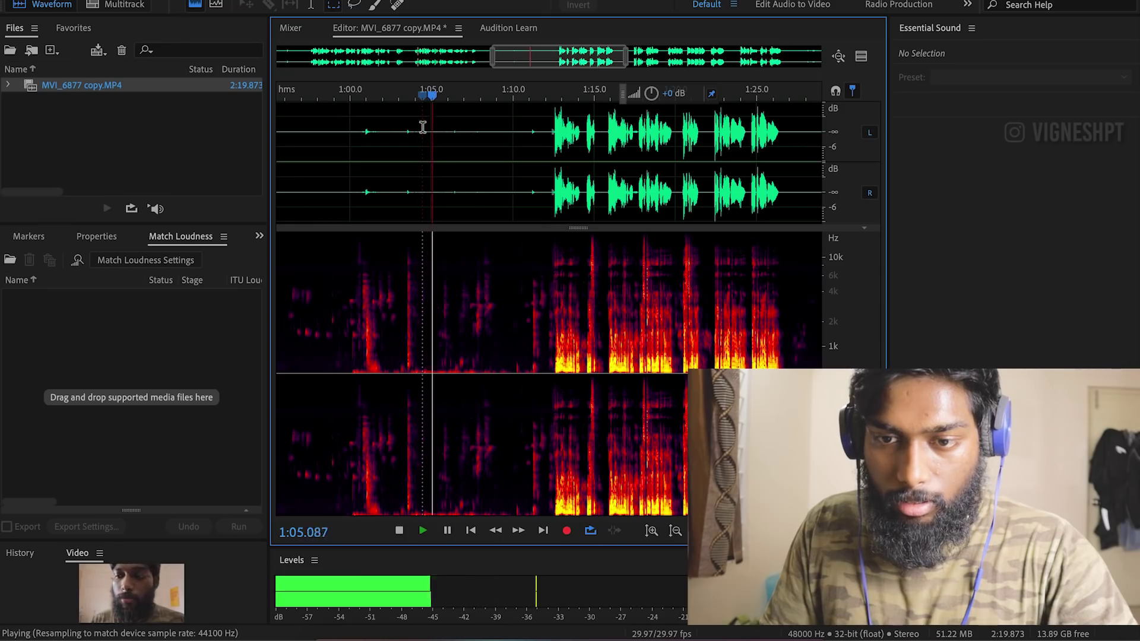
{"action": "key", "text": "space"}
{"action": "scroll", "coordinate": [550, 130], "scroll_direction": "up", "scroll_amount": 1}
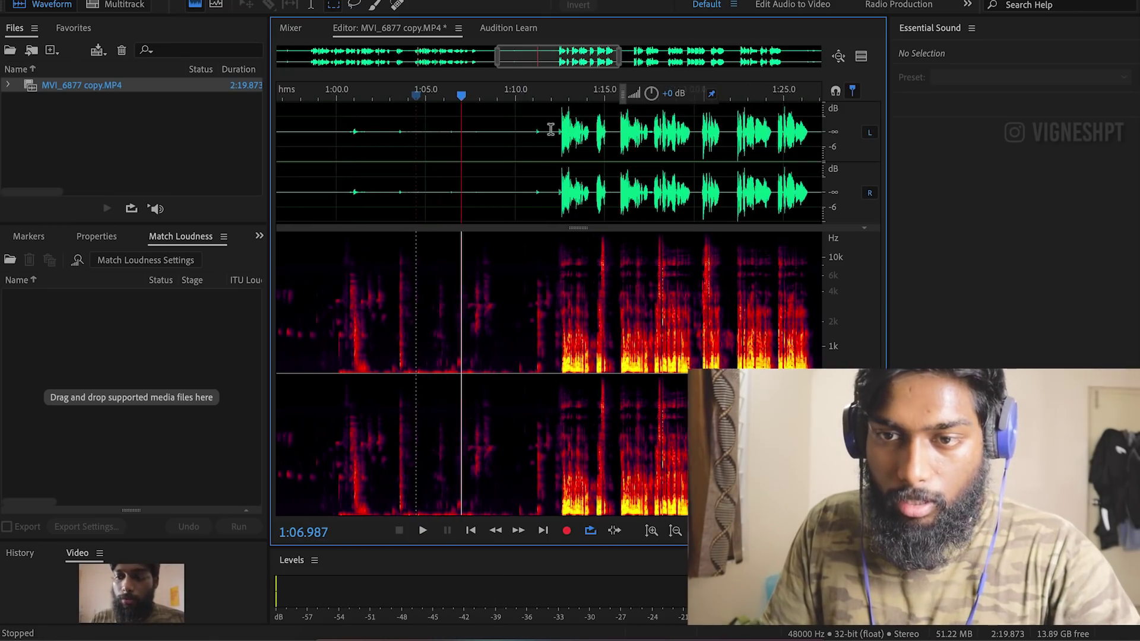
{"action": "scroll", "coordinate": [555, 130], "scroll_direction": "left", "scroll_amount": 2}
{"action": "left_click_drag", "start_coordinate": [592, 135], "coordinate": [0, 116]}
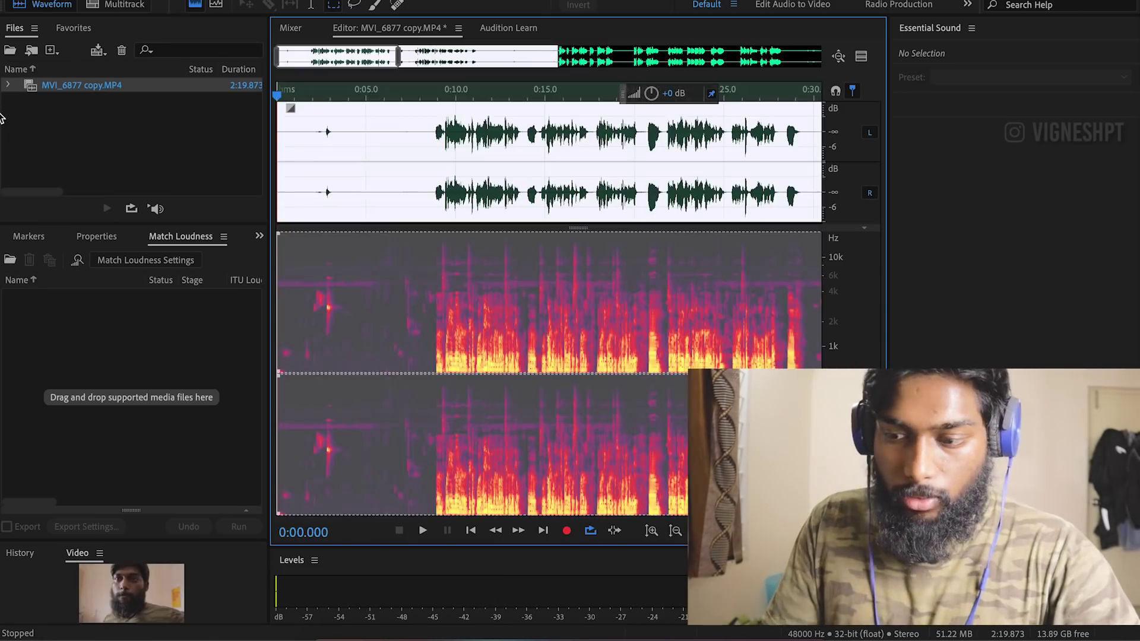
{"action": "key", "text": "Delete"}
Play the recording from its start and delete the mistaken opening of about 3.5 seconds
{"action": "key", "text": "space"}
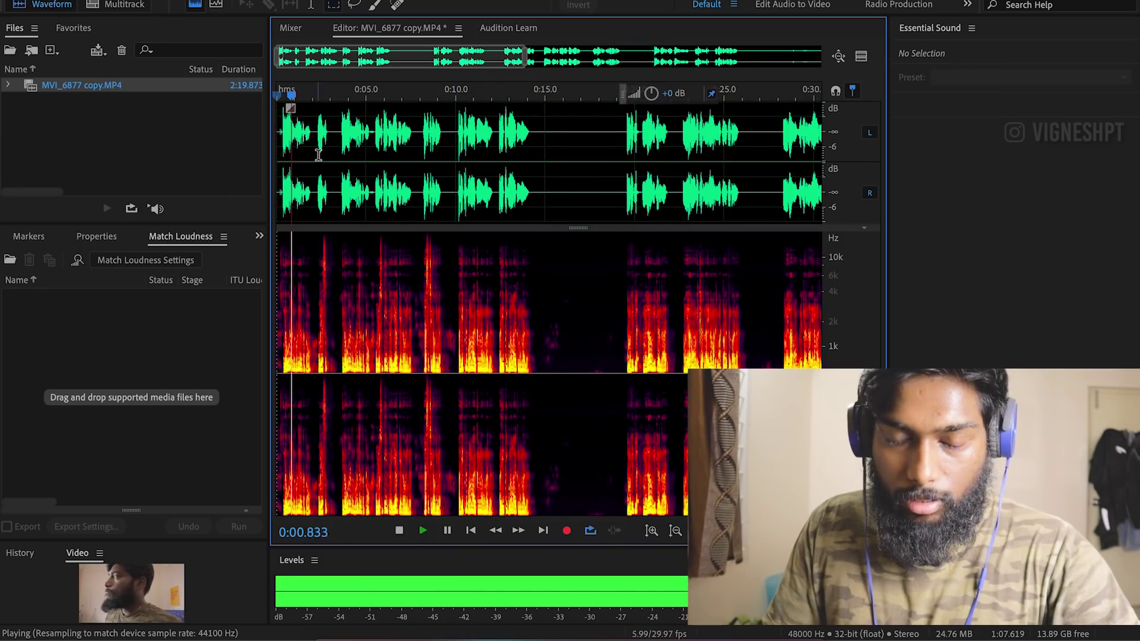
{"action": "key", "text": "space"}
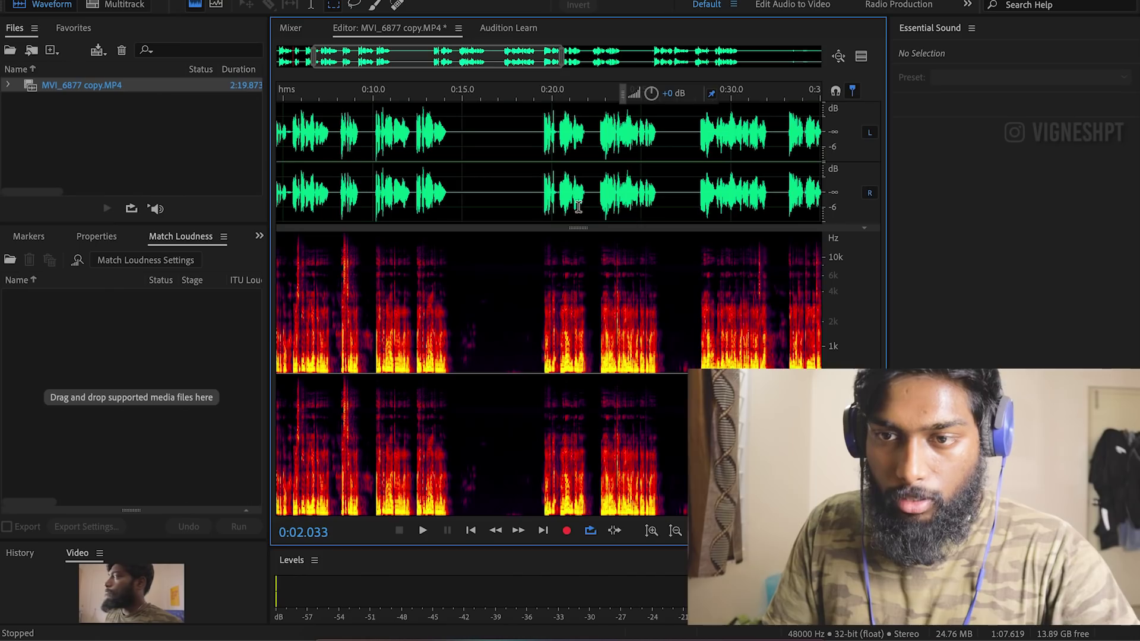
{"action": "scroll", "coordinate": [574, 203], "scroll_direction": "down", "scroll_amount": 2}
{"action": "scroll", "coordinate": [578, 207], "scroll_direction": "right", "scroll_amount": 5}
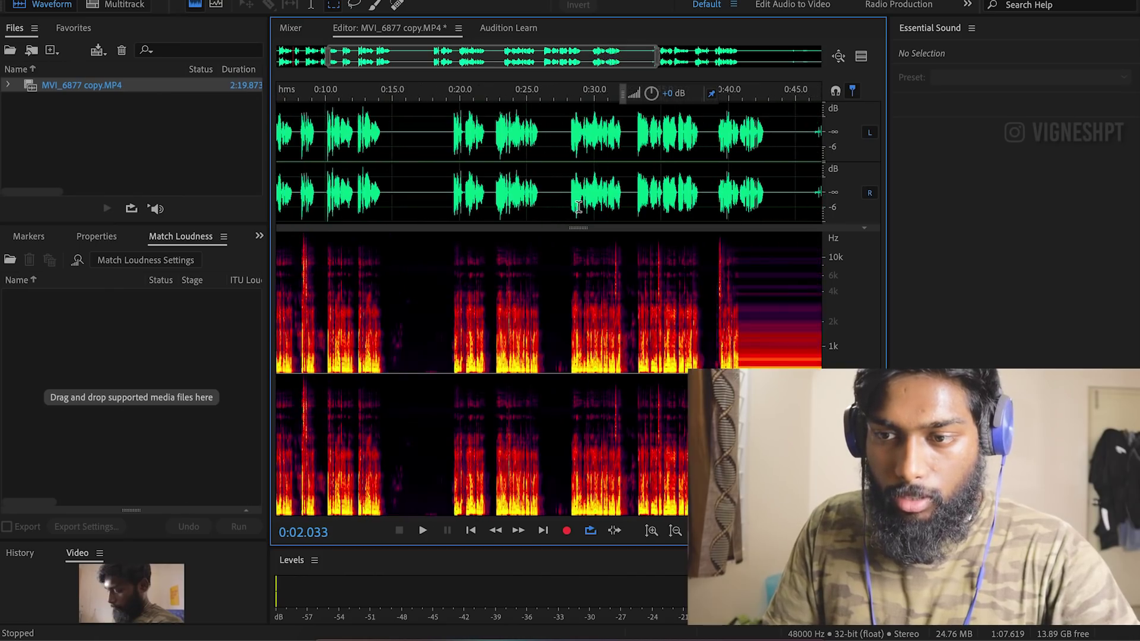
{"action": "scroll", "coordinate": [578, 207], "scroll_direction": "left", "scroll_amount": 3}
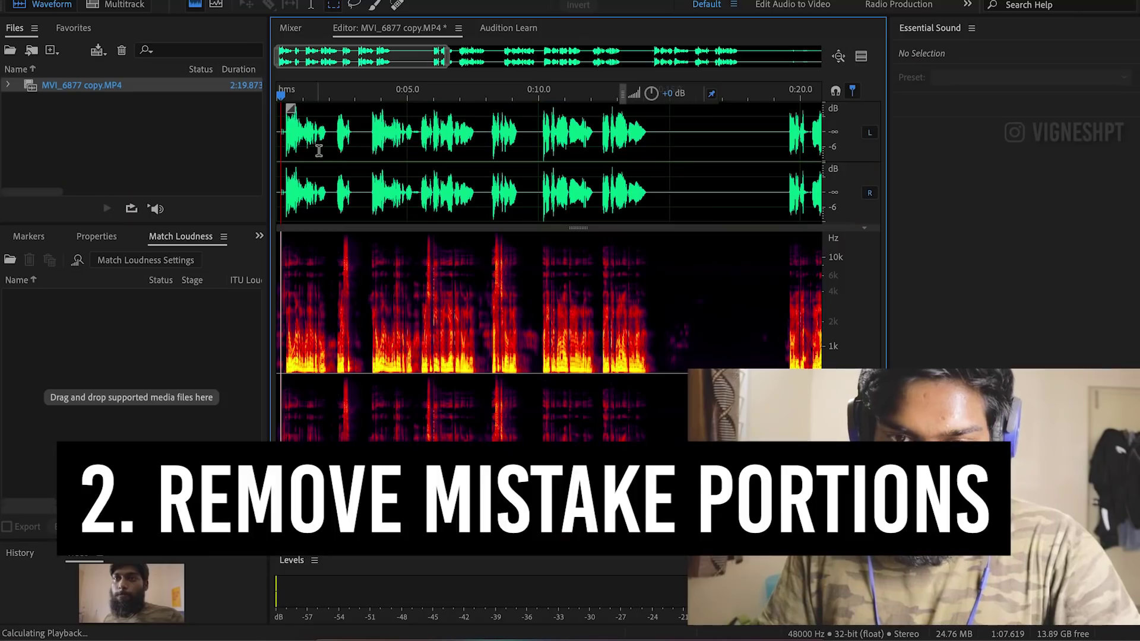
{"action": "key", "text": "space"}
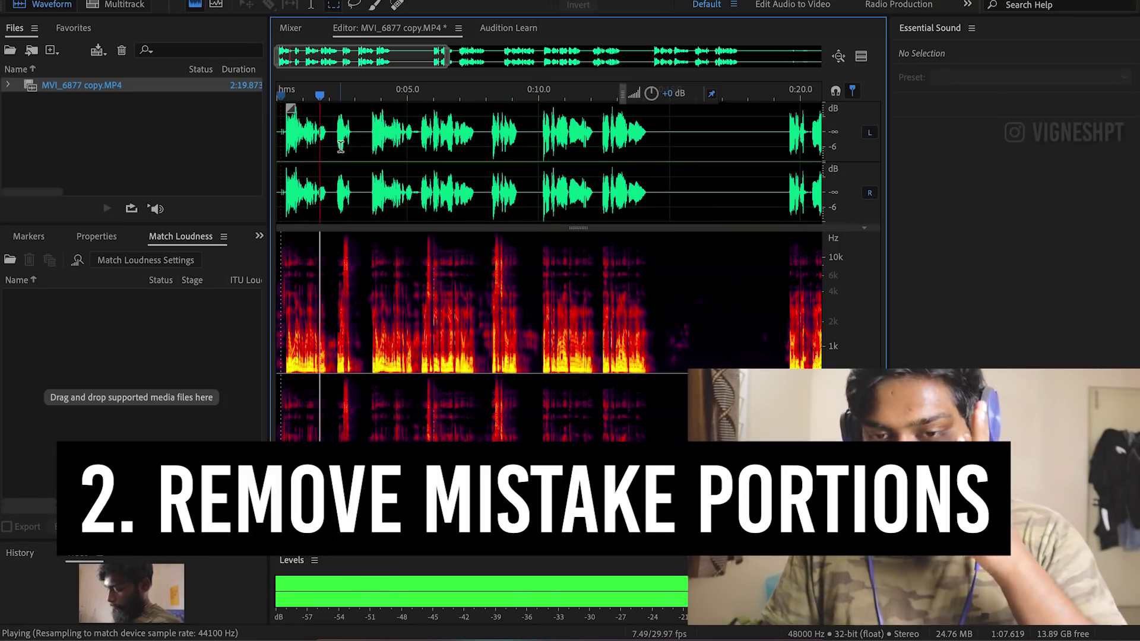
{"action": "key", "text": "space"}
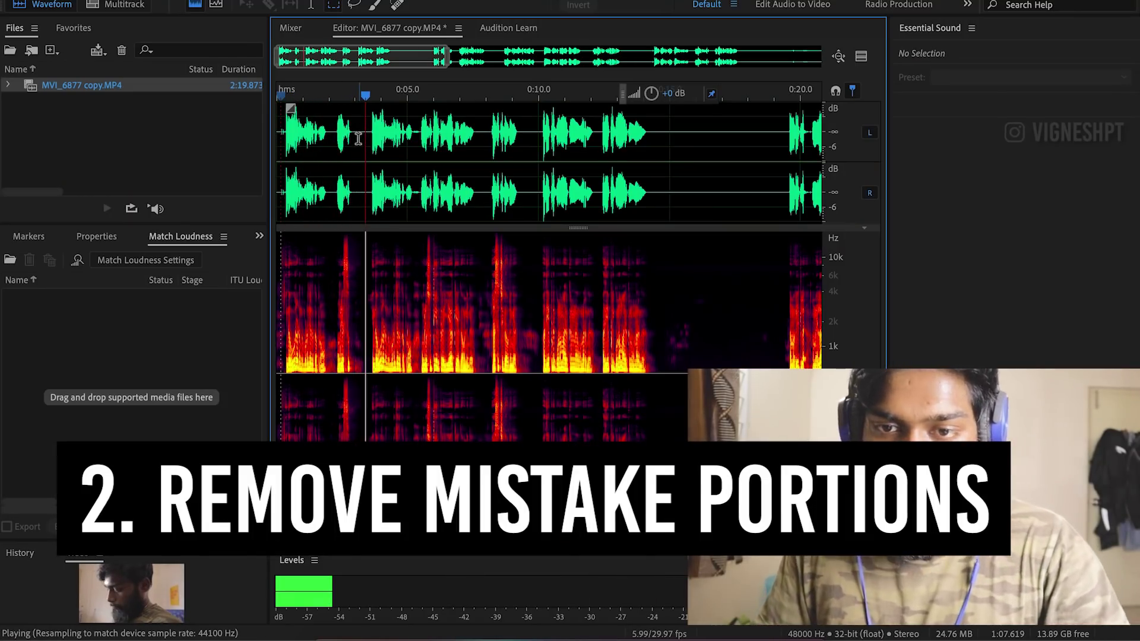
{"action": "key", "text": "shift+Home"}
{"action": "key", "text": "Delete"}
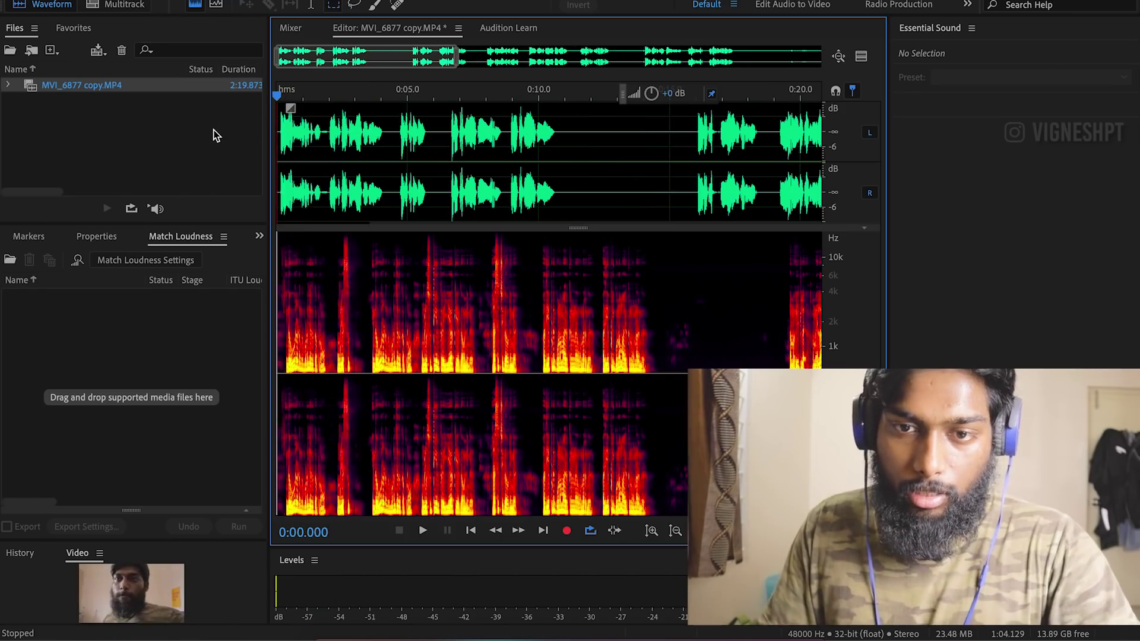
Play on from about 0:06 and delete the mistaken passage of about 3 seconds up to roughly 0:09
{"action": "key", "text": "space"}
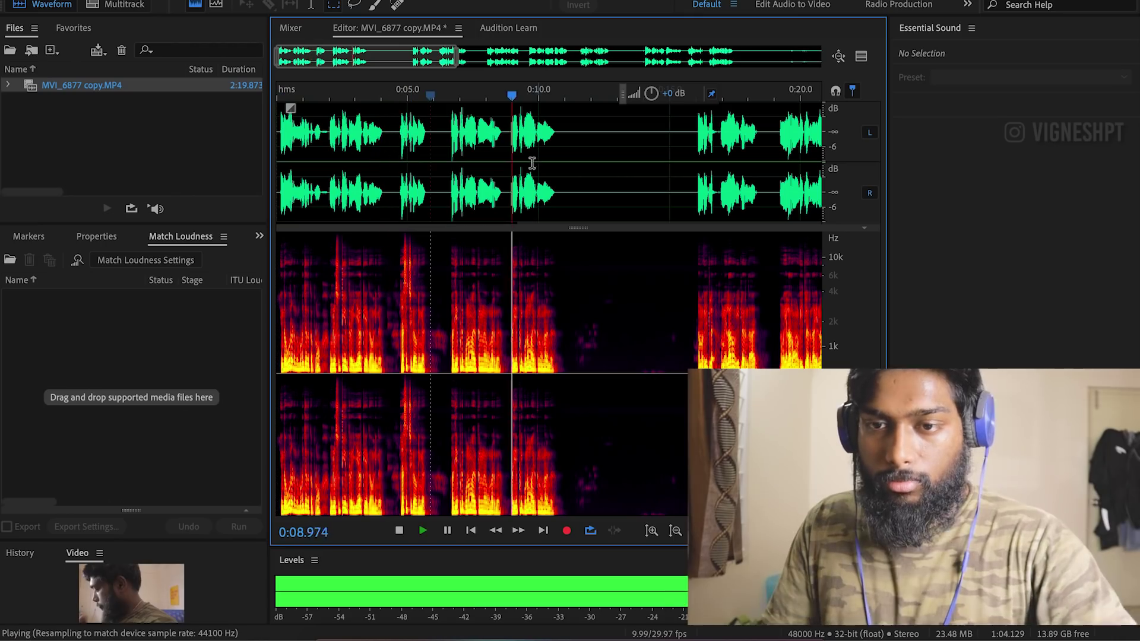
{"action": "left_click_drag", "start_coordinate": [508, 136], "coordinate": [432, 137]}
{"action": "key", "text": "Delete"}
{"action": "key", "text": "space"}
Silence the pause between about 0:08 and 0:13
{"action": "left_click_drag", "start_coordinate": [485, 149], "coordinate": [619, 155]}
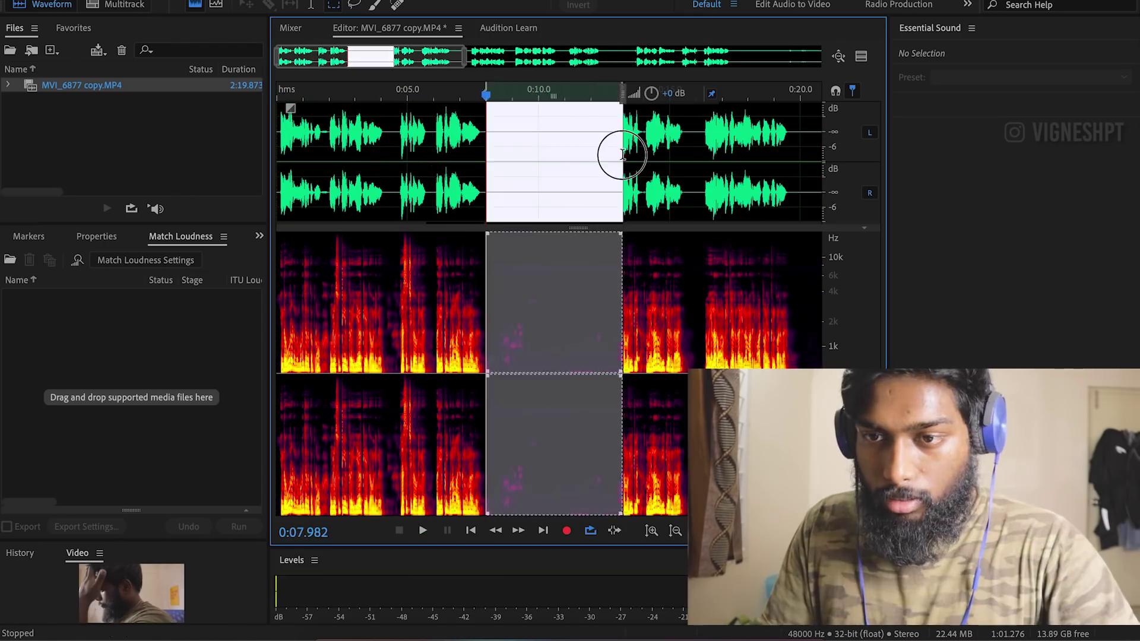
{"action": "left_click", "coordinate": [521, 122]}
{"action": "left_click", "coordinate": [621, 185]}
Delete the mistaken speech between about 0:10 and 0:21, cut the remaining mistakes and play the trimmed recording
{"action": "key", "text": "space"}
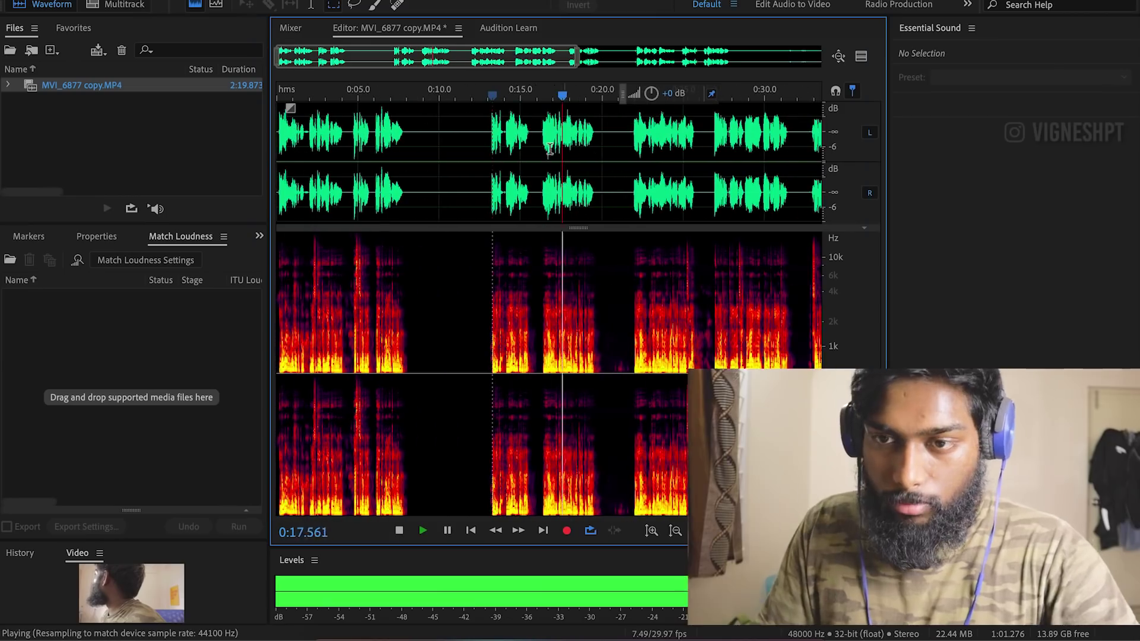
{"action": "left_click_drag", "start_coordinate": [623, 161], "coordinate": [439, 132]}
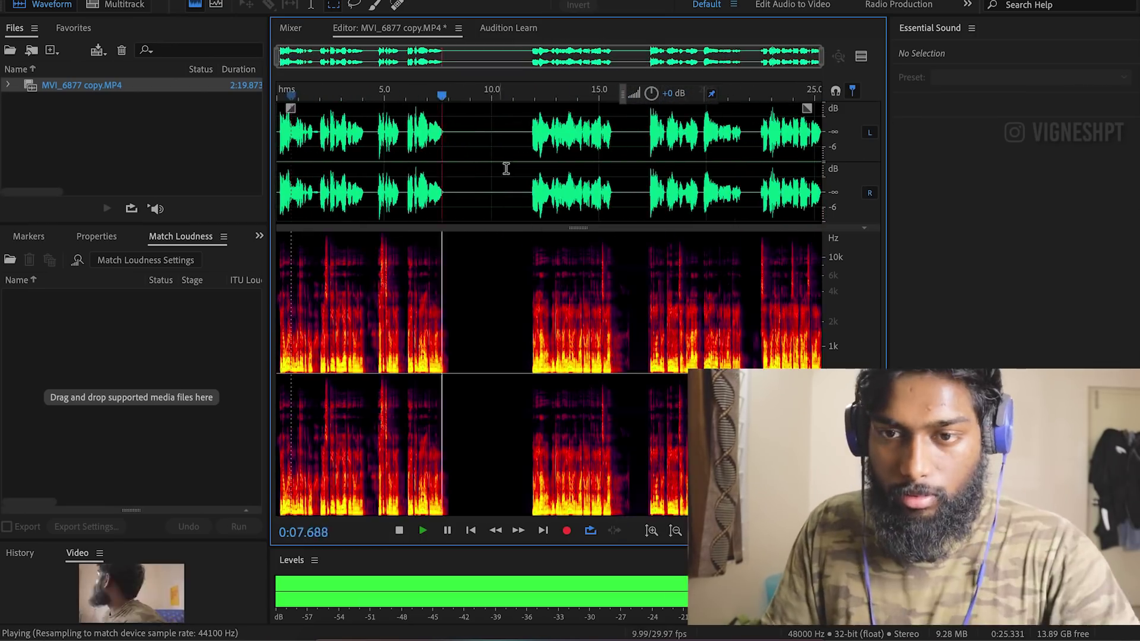
{"action": "left_click", "coordinate": [526, 129]}
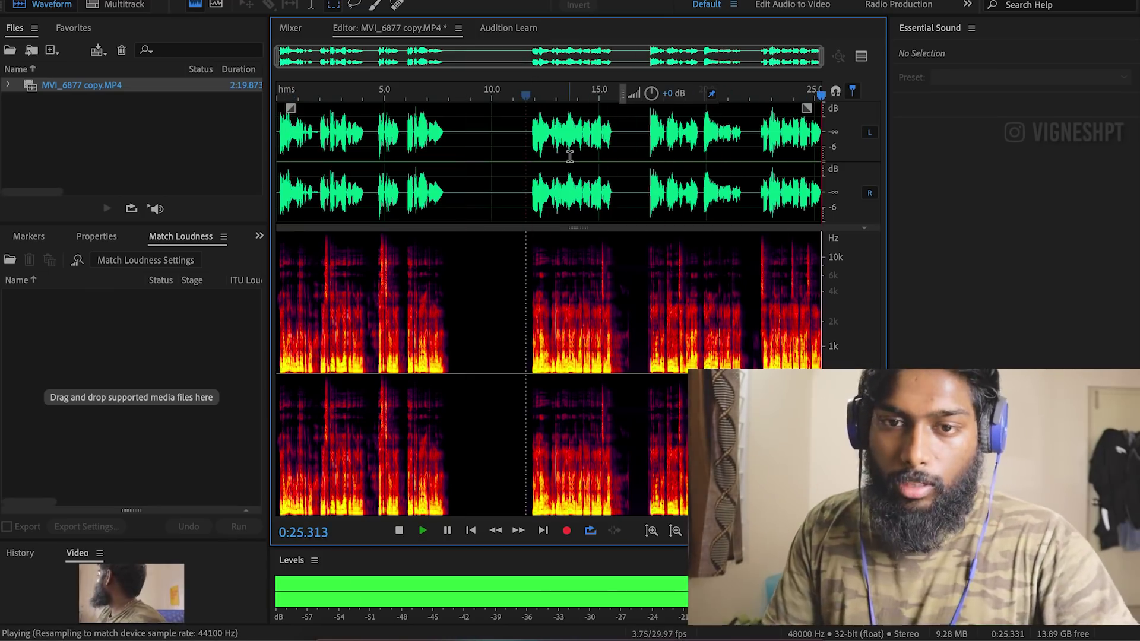
{"action": "key", "text": "space"}
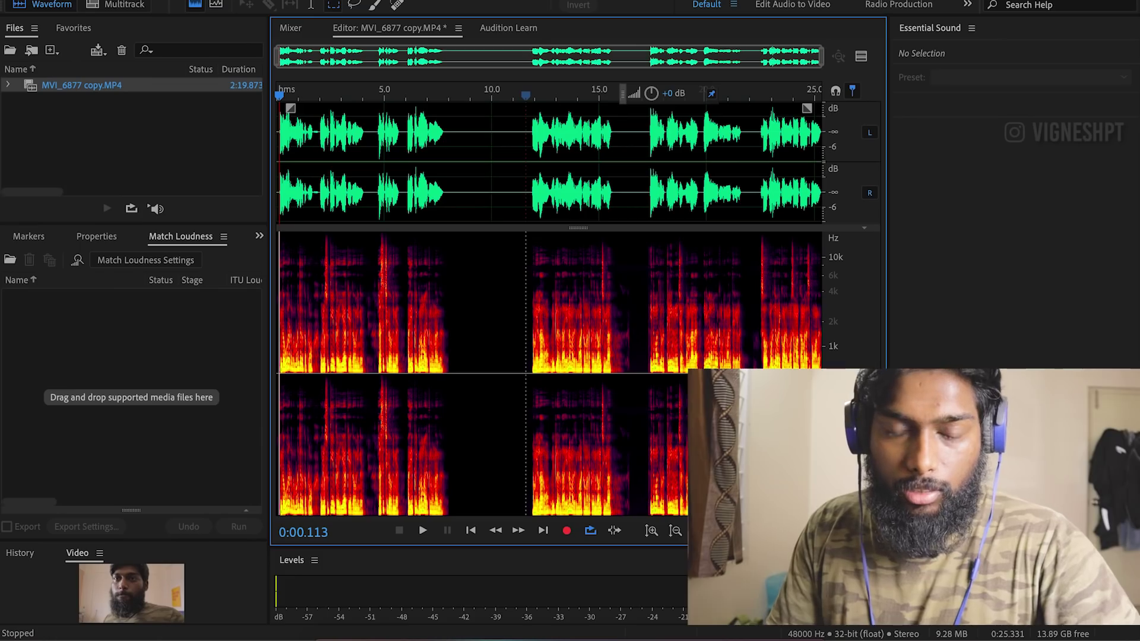
Apply the Parametric Equalizer with its custom curve, including 4.4 dB at 131 Hz, -7.6 dB at 386 Hz and 1.4 dB at 1125 Hz
{"action": "left_click", "coordinate": [320, 1]}
{"action": "mouse_move", "coordinate": [387, 161]}
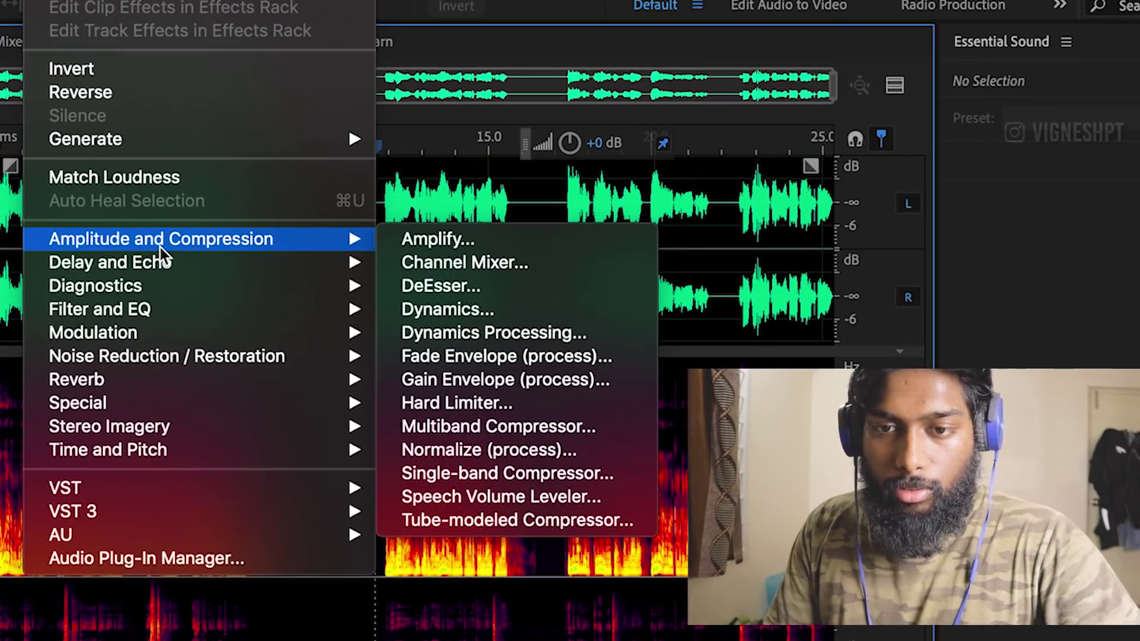
{"action": "mouse_move", "coordinate": [145, 319]}
{"action": "left_click", "coordinate": [508, 425]}
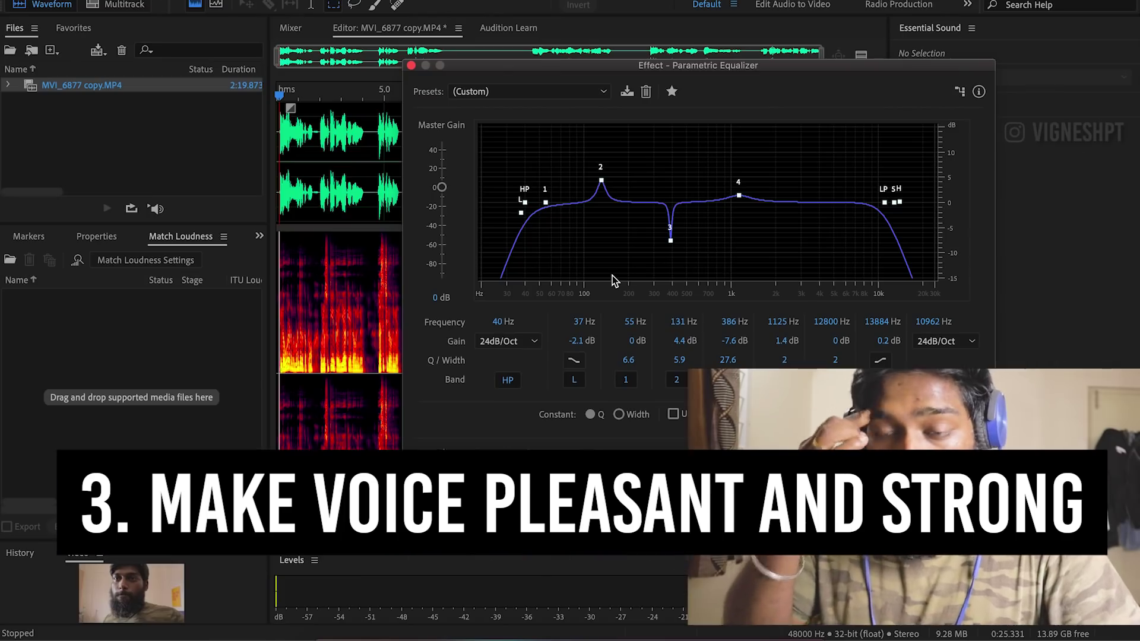
{"action": "left_click_drag", "start_coordinate": [552, 66], "coordinate": [599, 43]}
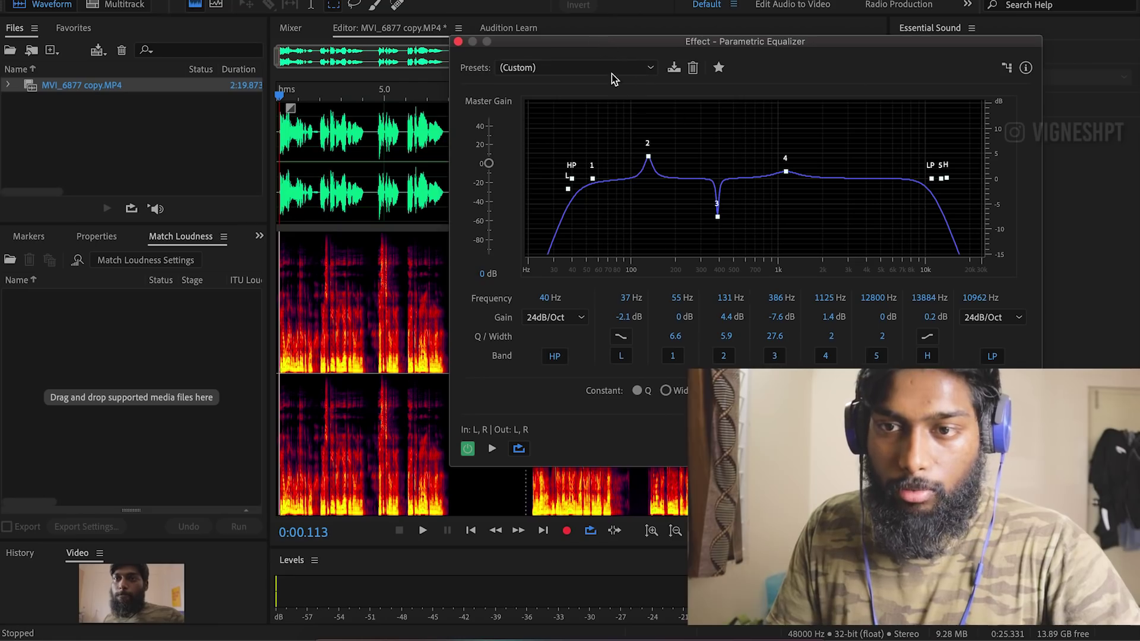
{"action": "left_click_drag", "start_coordinate": [594, 47], "coordinate": [518, 93]}
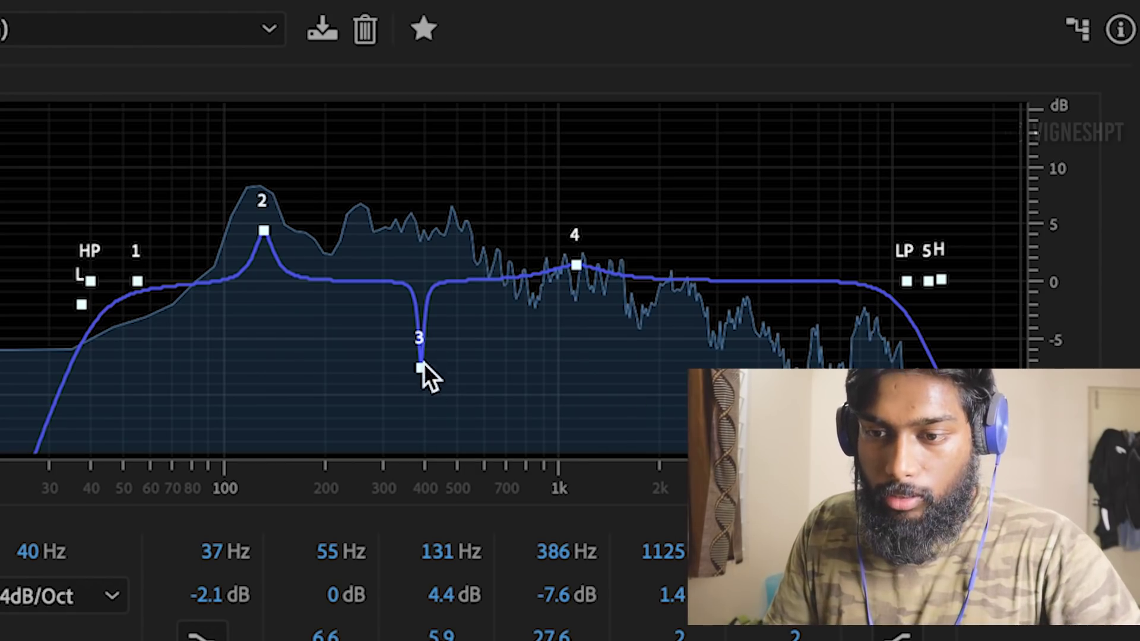
{"action": "mouse_move", "coordinate": [421, 364]}
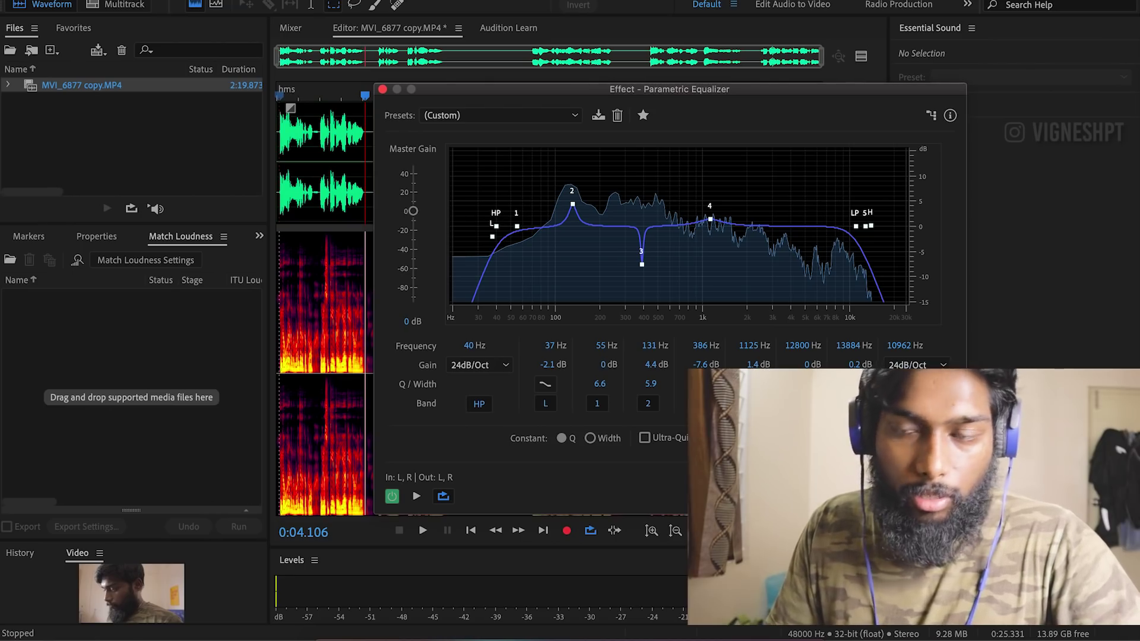
{"action": "left_click", "coordinate": [933, 496]}
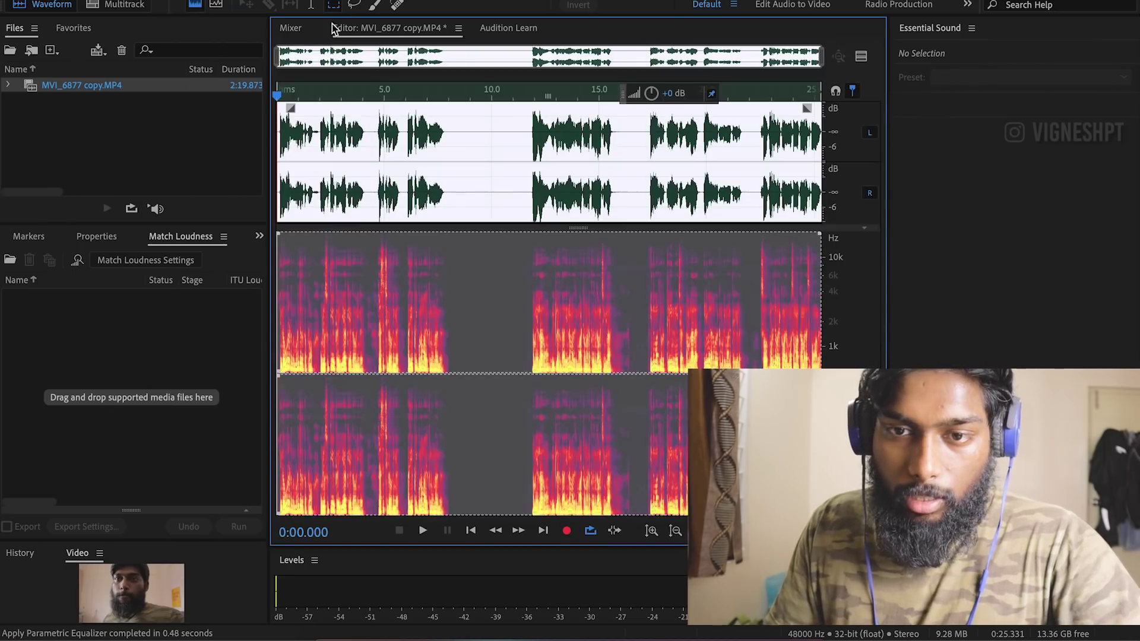
Play the equalized recording from about 0:18 to about 0:21.6 to check the voice
{"action": "left_click", "coordinate": [716, 132]}
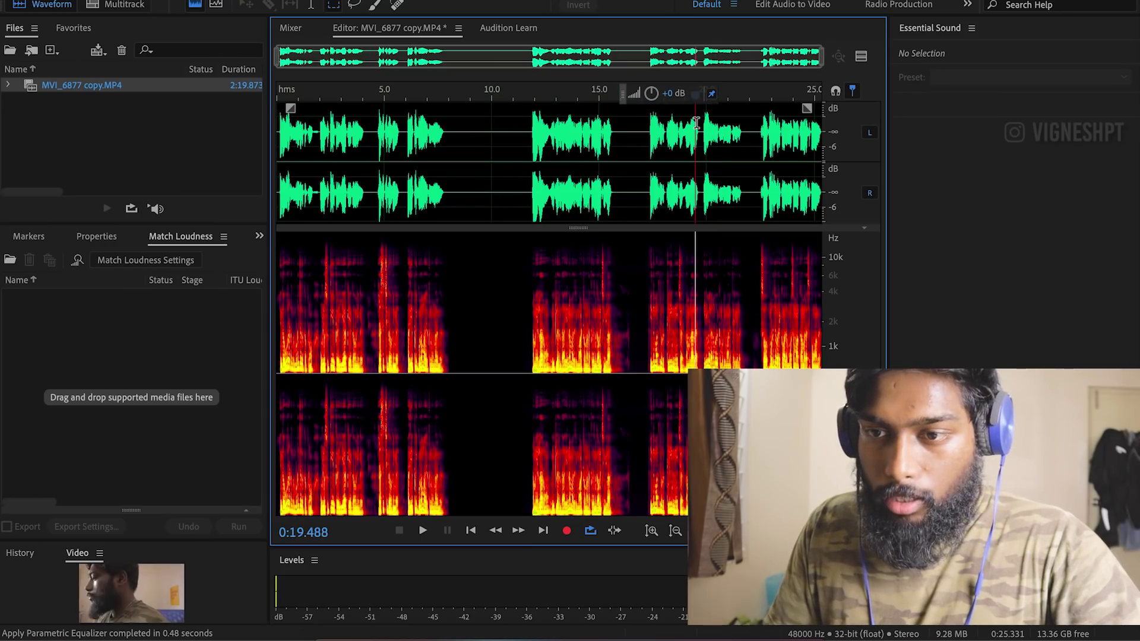
{"action": "left_click", "coordinate": [661, 123]}
{"action": "key", "text": "space"}
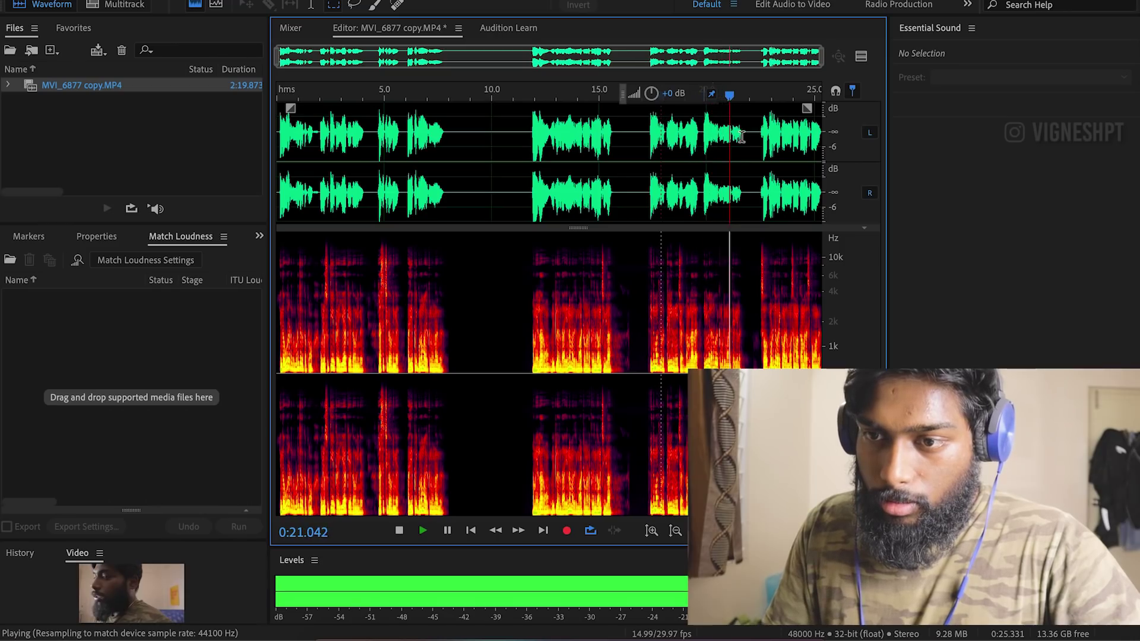
{"action": "key", "text": "space"}
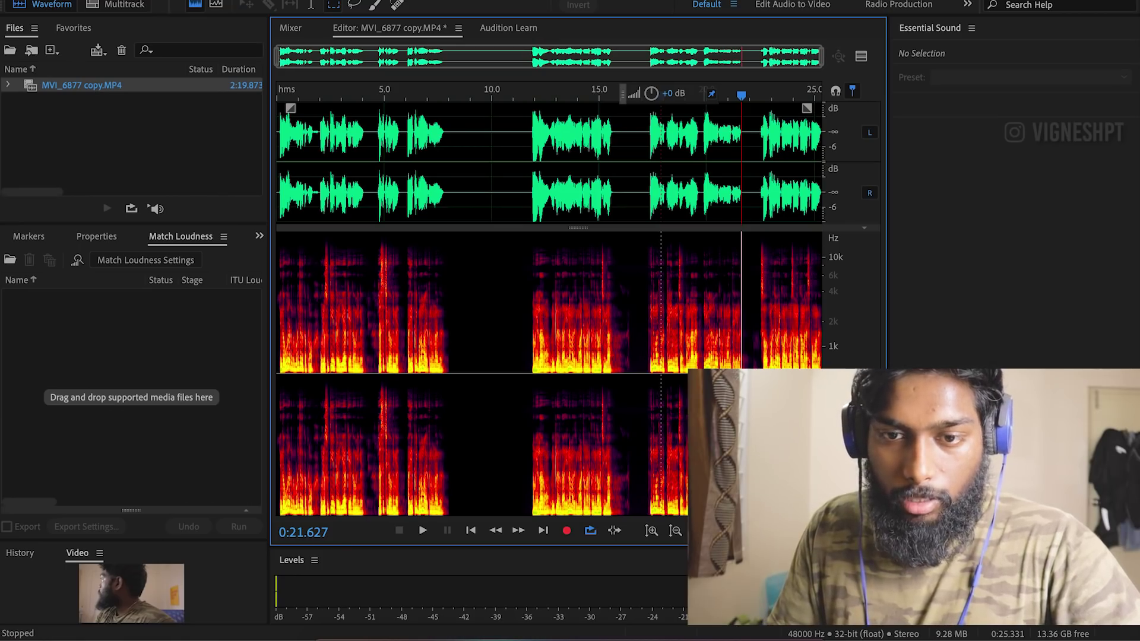
Apply the Single-band Compressor with the Voice Over preset: threshold -16 dB, ratio 8:1, attack 5 ms, release 100 ms, output gain 4 dB
{"action": "left_click", "coordinate": [323, 7]}
{"action": "mouse_move", "coordinate": [368, 155]}
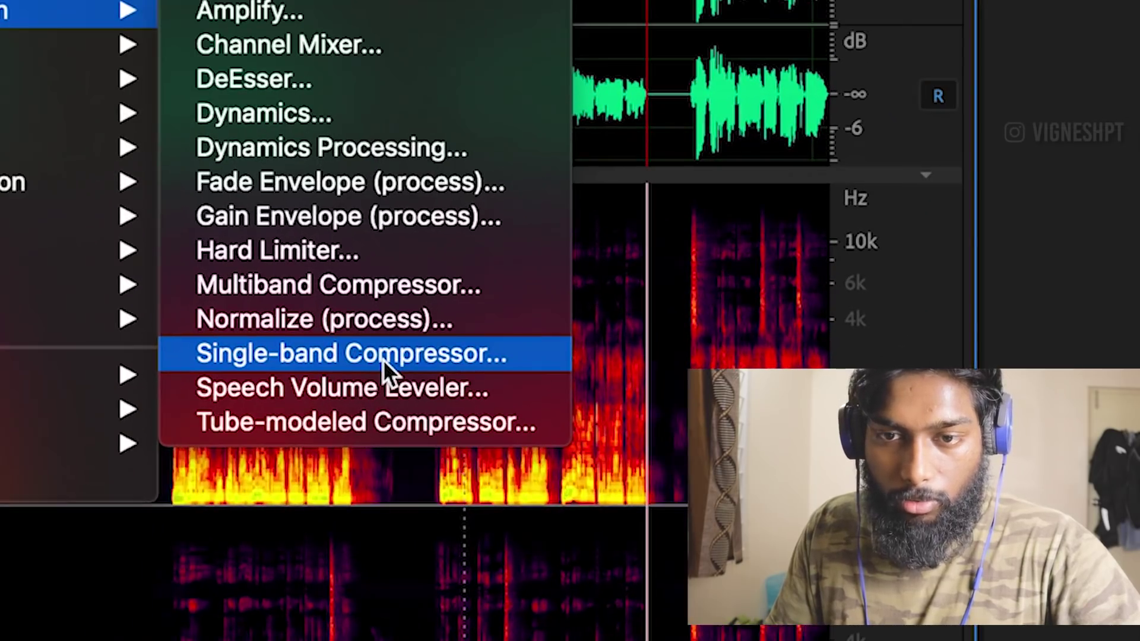
{"action": "left_click", "coordinate": [383, 359]}
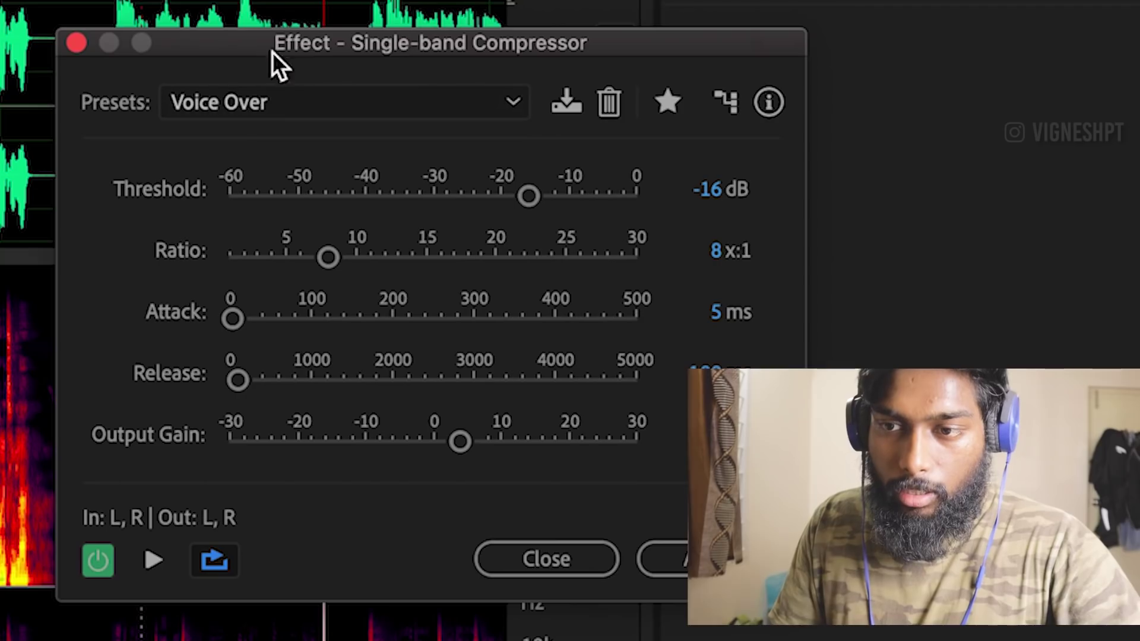
{"action": "left_click_drag", "start_coordinate": [367, 23], "coordinate": [508, 63]}
{"action": "left_click_drag", "start_coordinate": [405, 88], "coordinate": [344, 95]}
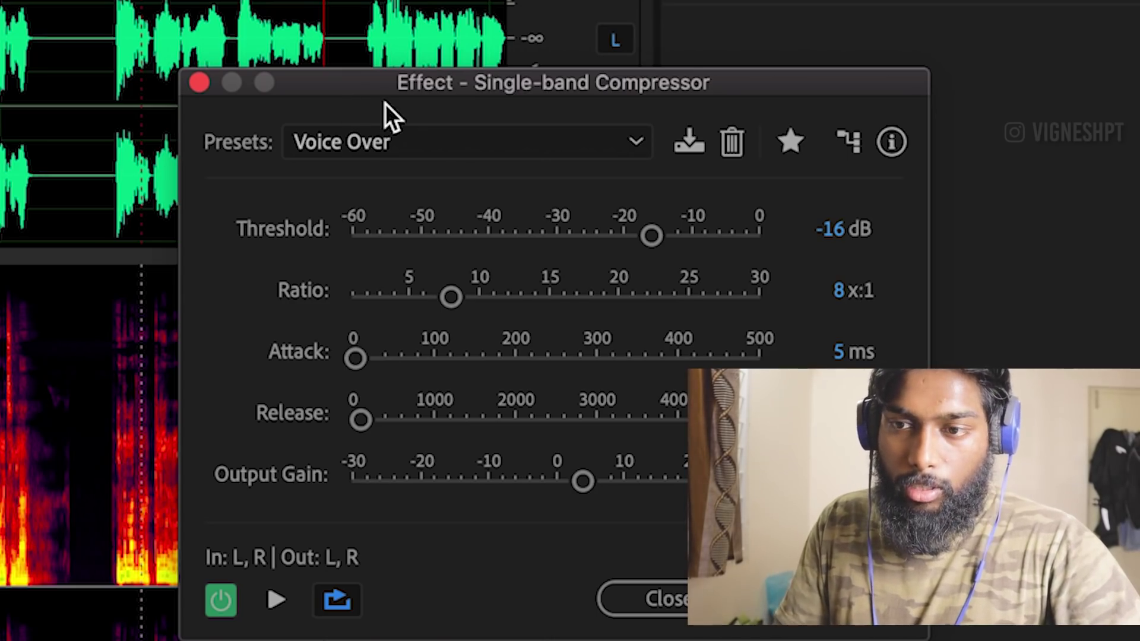
{"action": "left_click_drag", "start_coordinate": [350, 92], "coordinate": [163, 71]}
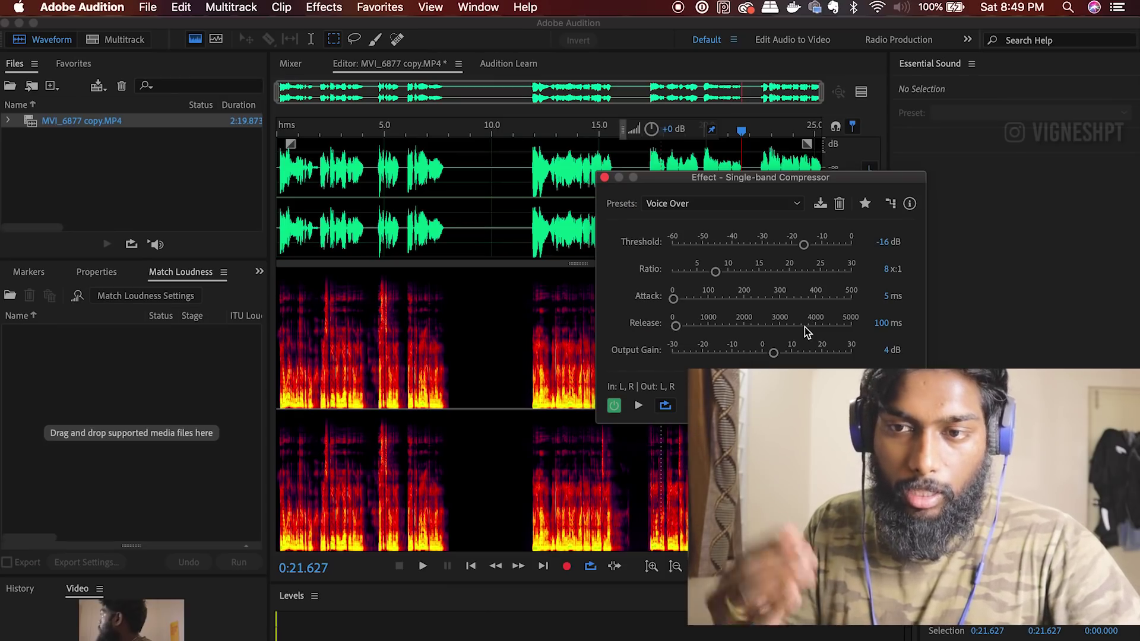
{"action": "left_click_drag", "start_coordinate": [671, 189], "coordinate": [627, 181]}
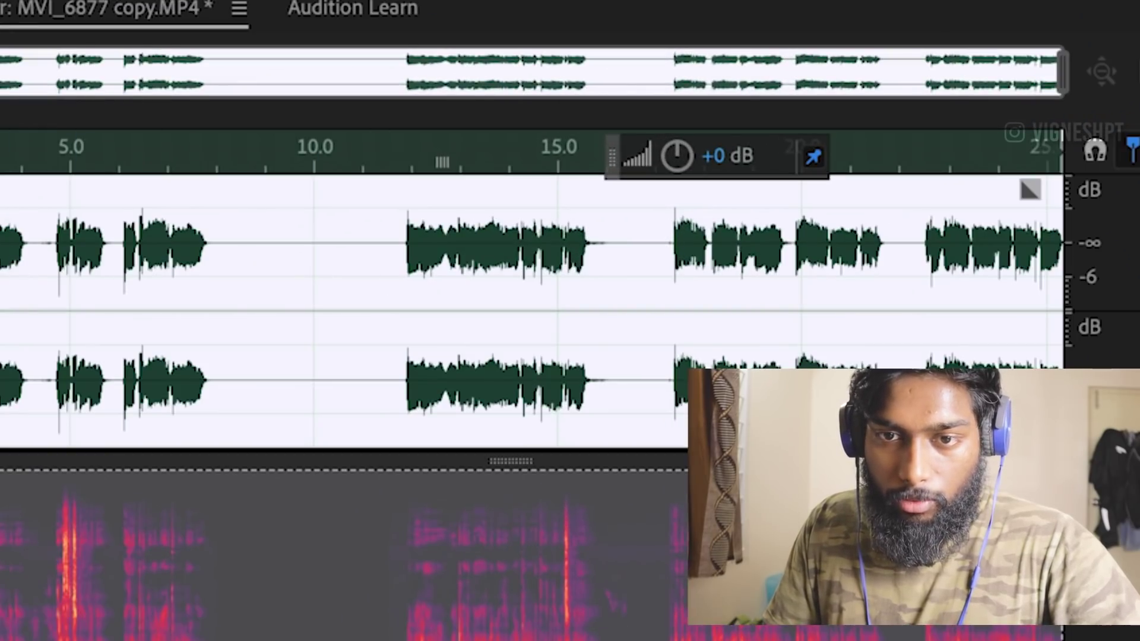
Undo and redo the compression to compare the waveform before and after it
{"action": "left_click", "coordinate": [2, 243]}
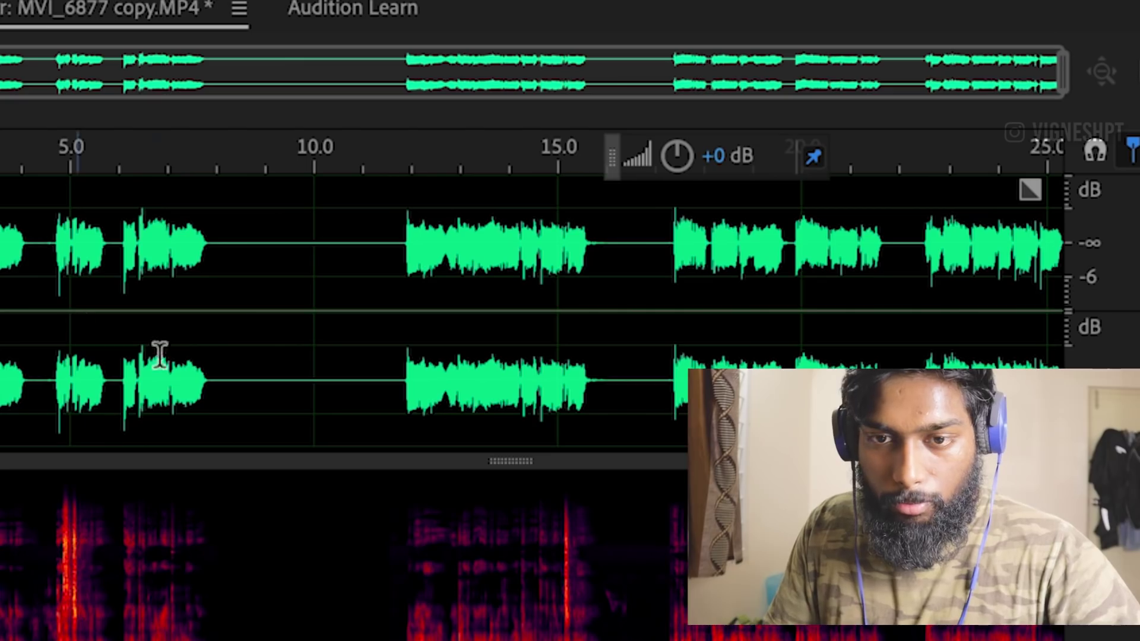
{"action": "left_click", "coordinate": [422, 404]}
{"action": "key", "text": "ctrl+a"}
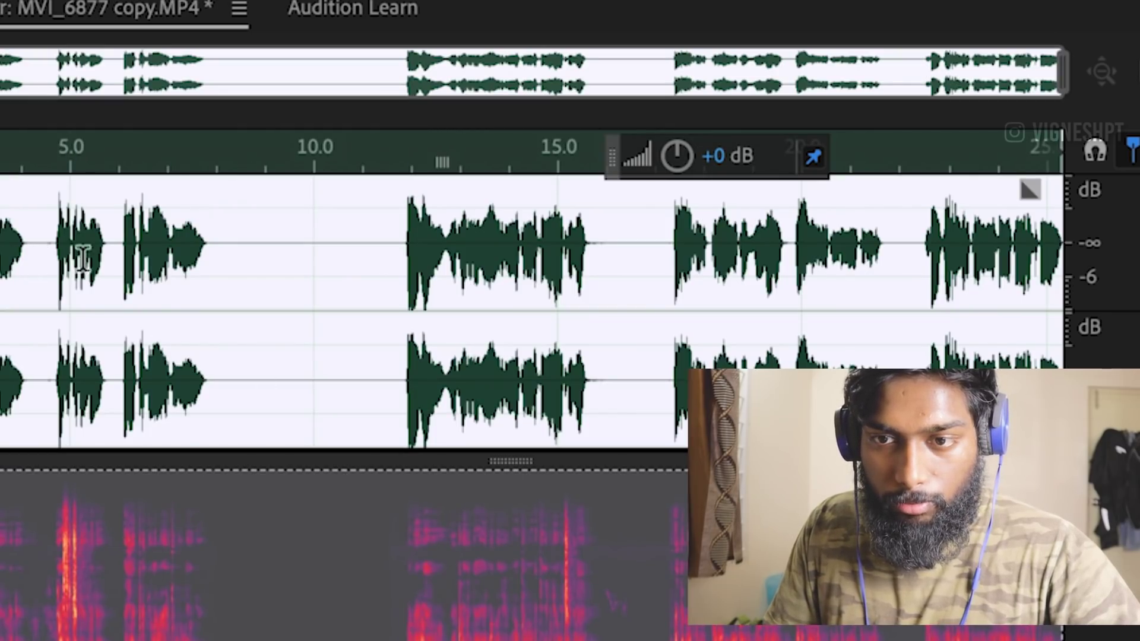
{"action": "left_click", "coordinate": [546, 238]}
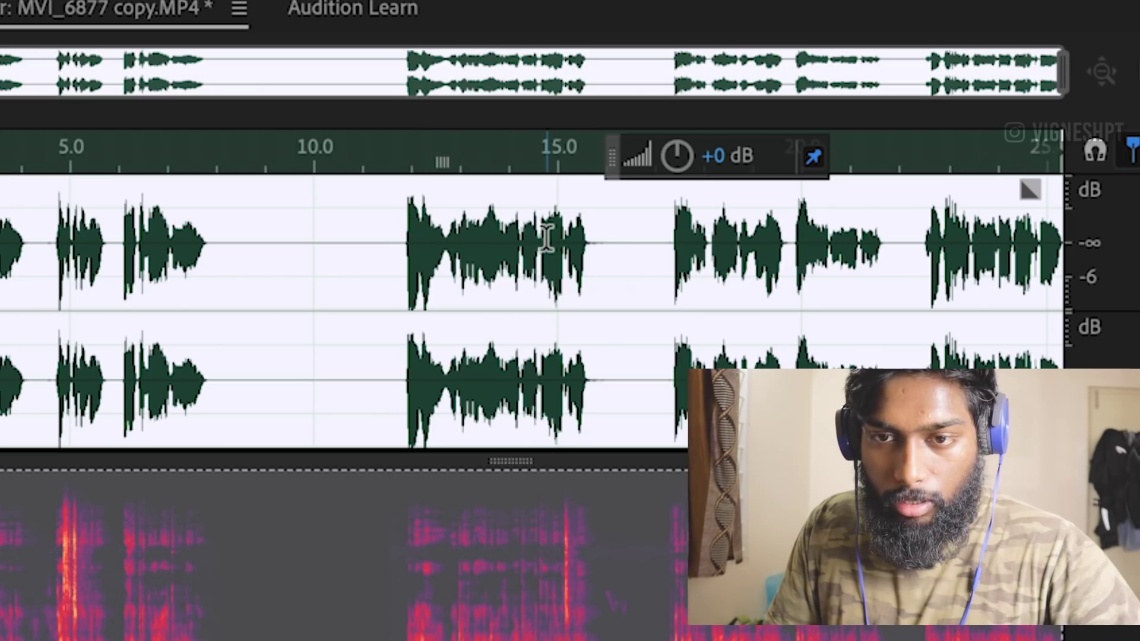
{"action": "key", "text": "ctrl+shift+z"}
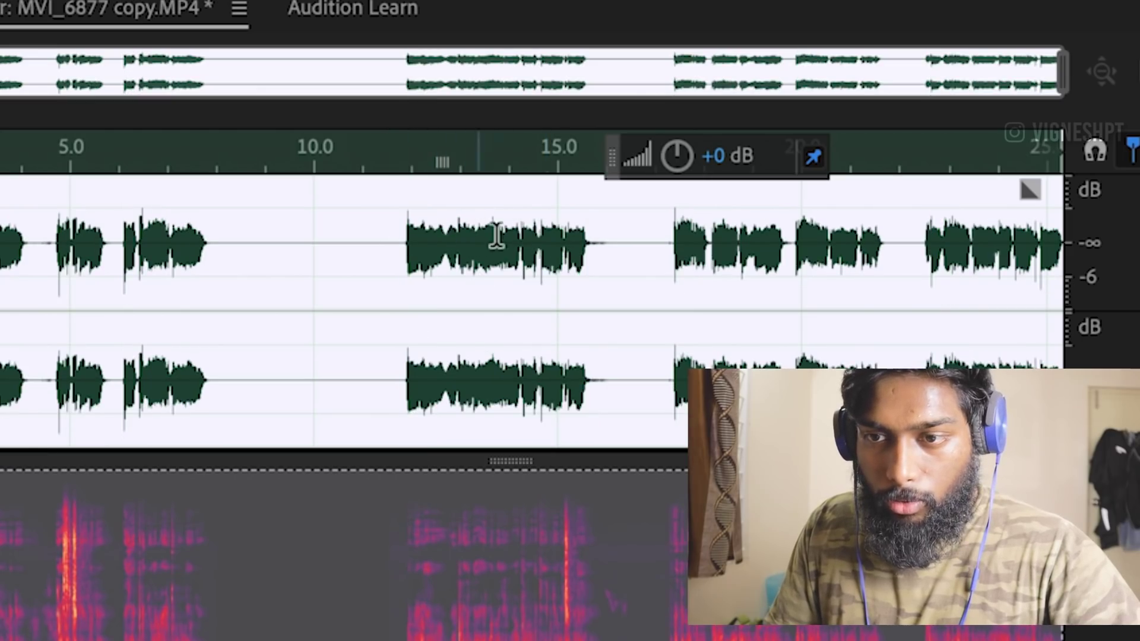
Play the compressed recording from about 0:11.6 to about 0:15.7
{"action": "left_click", "coordinate": [396, 255]}
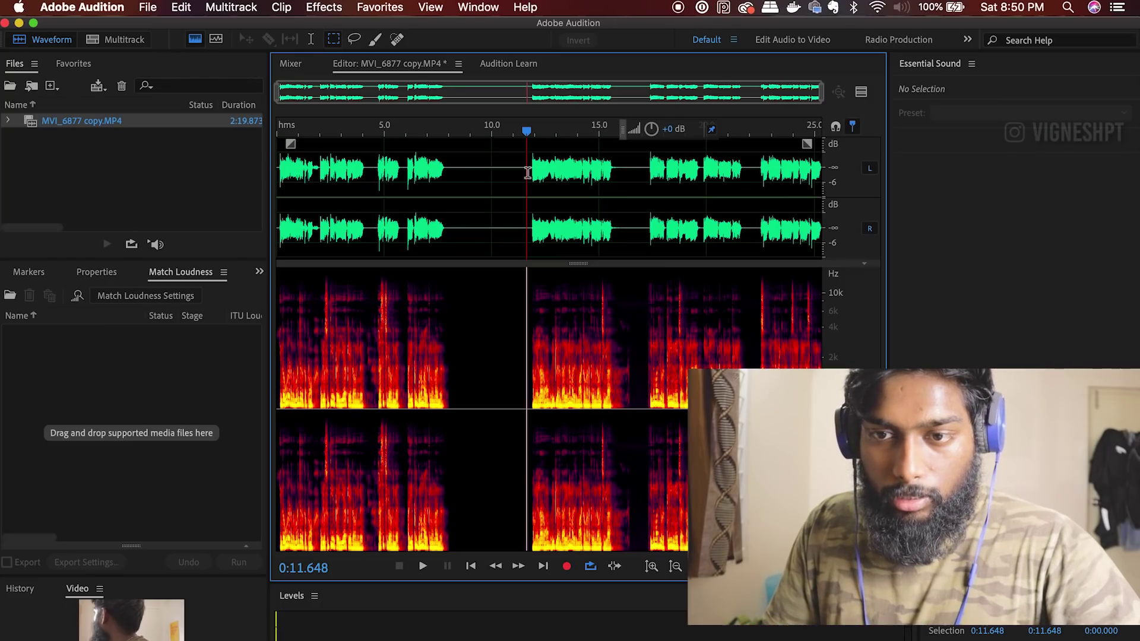
{"action": "key", "text": "space"}
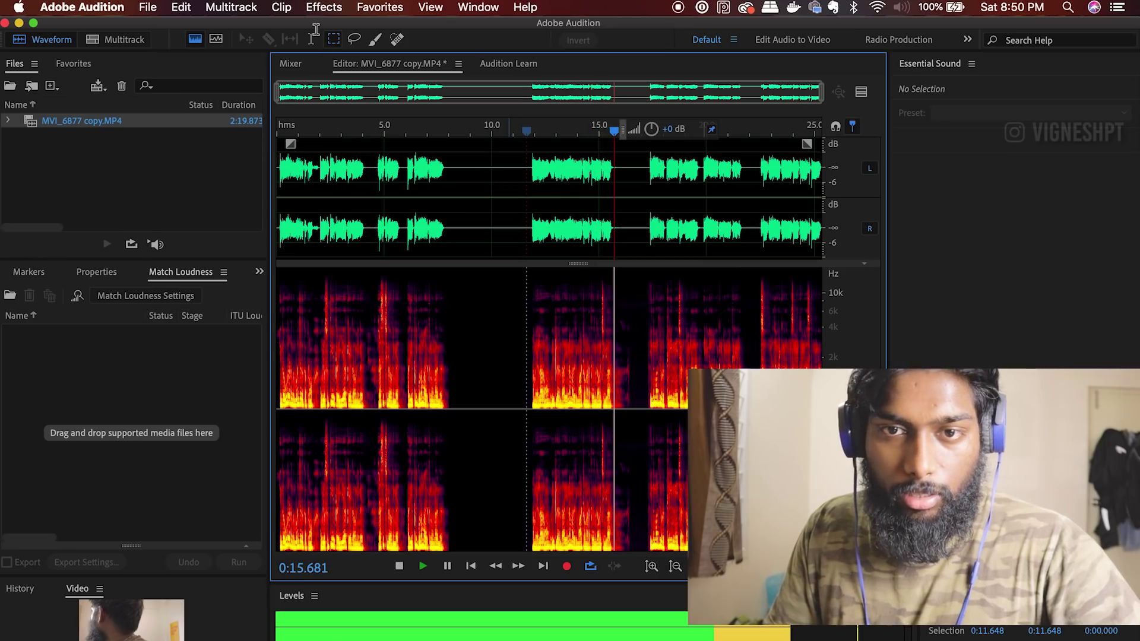
{"action": "key", "text": "space"}
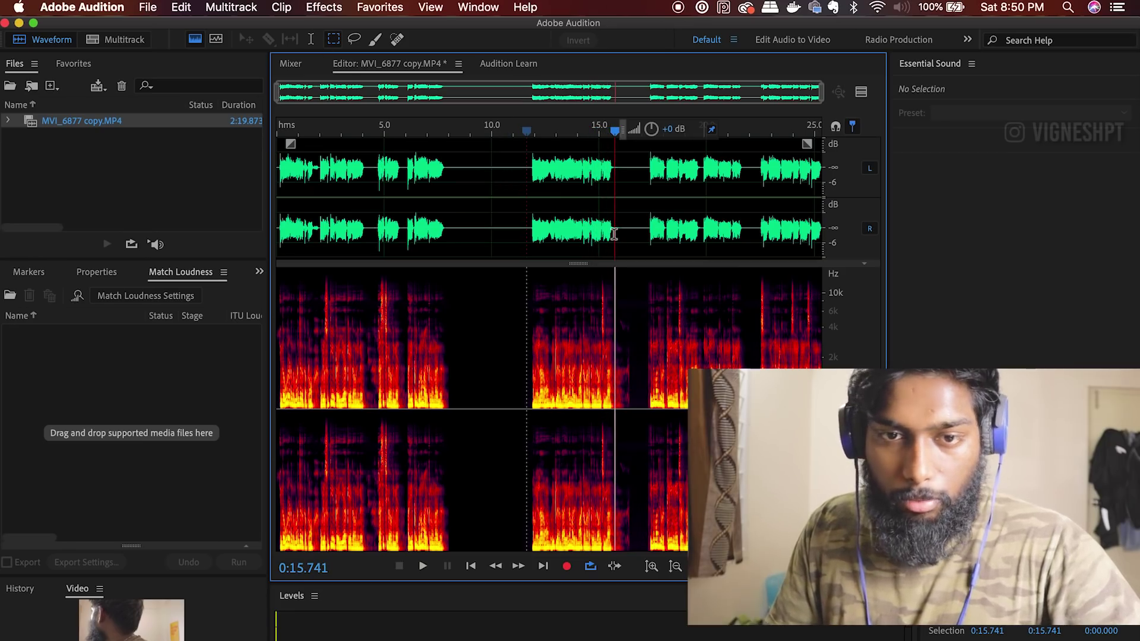
Save the processed recording as VoiceNarration4.wav in Wave PCM format
{"action": "key", "text": "super+shift+s"}
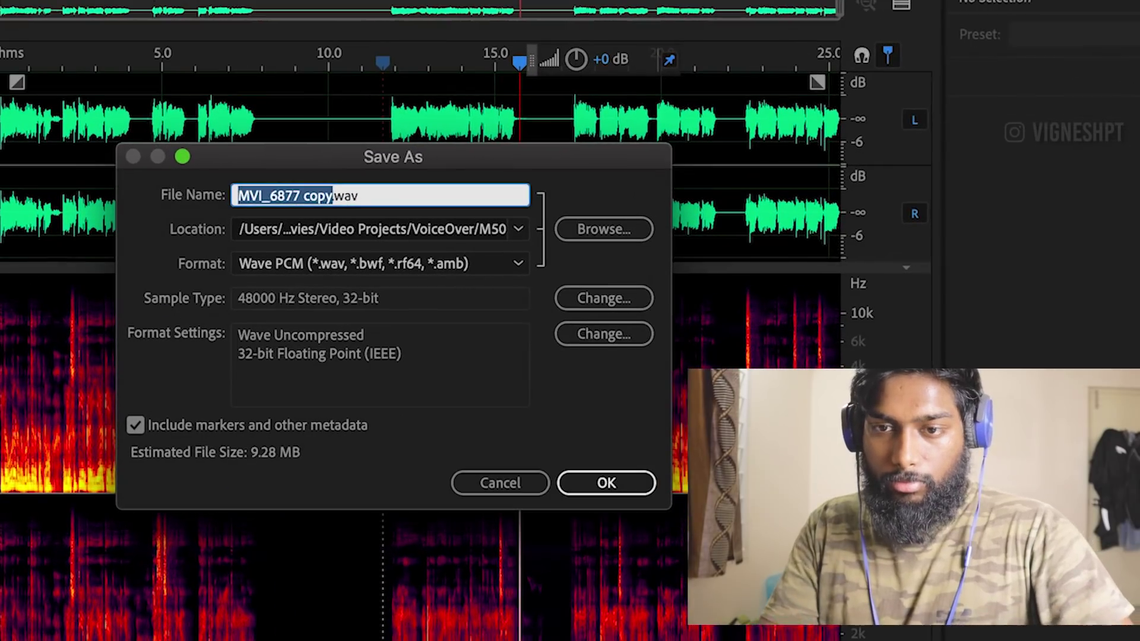
{"action": "type", "text": "VoiceNarration4.wav"}
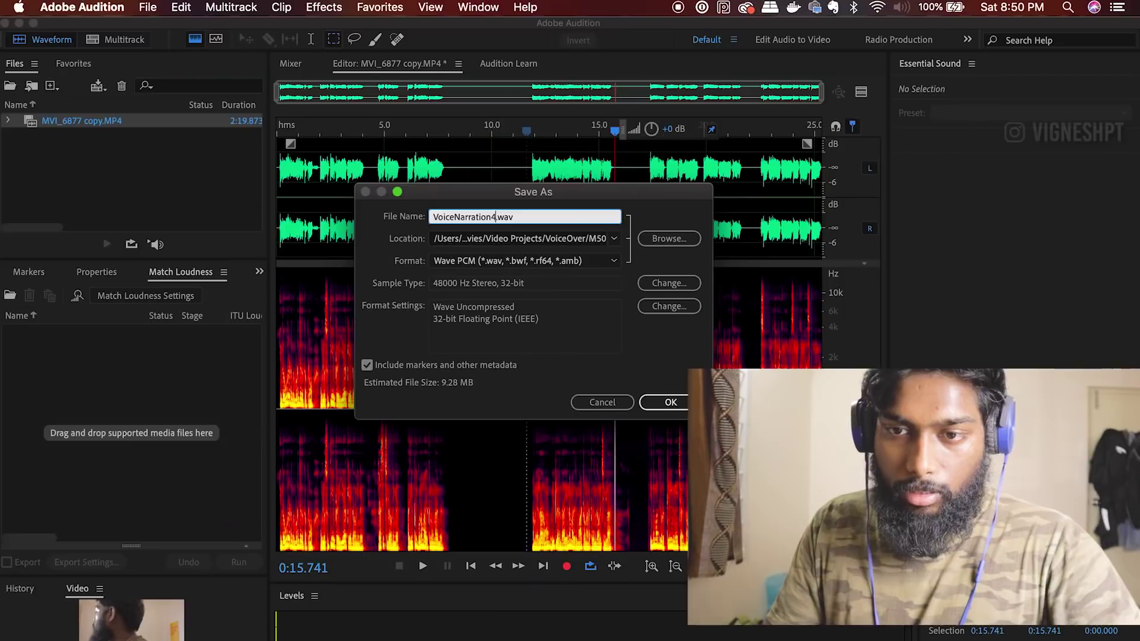
{"action": "key", "text": "Return"}
Play the original MVI_6877 copy.MP4 from about 2:04 and VoiceNarration4.wav from about 0:22 to compare the raw and processed voice
{"action": "left_click", "coordinate": [106, 124]}
{"action": "double_click", "coordinate": [106, 122]}
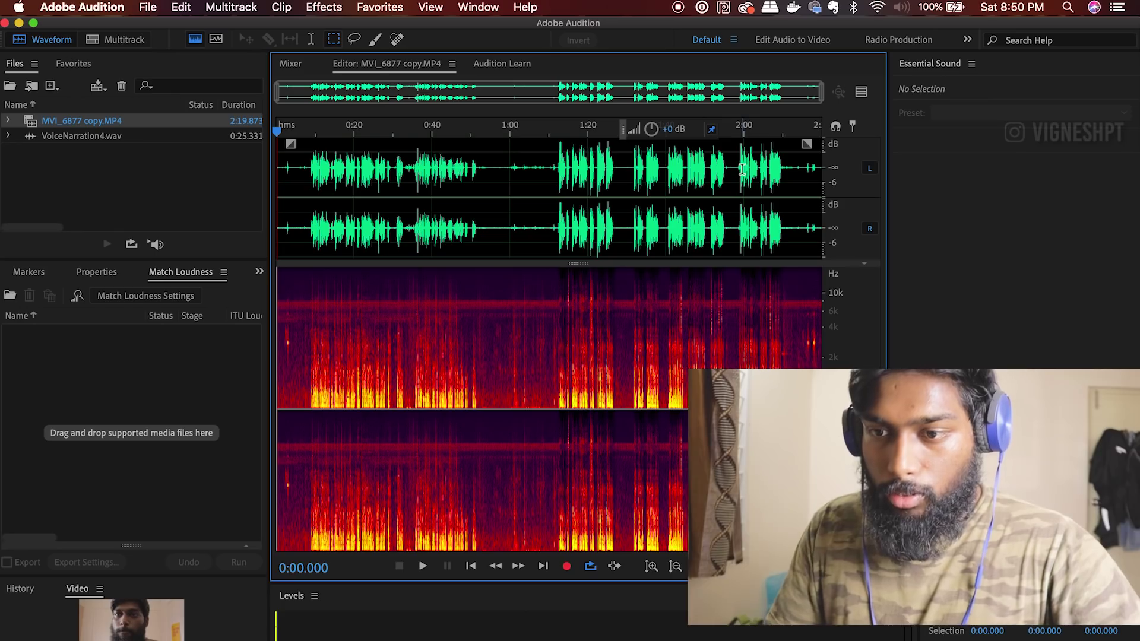
{"action": "left_click", "coordinate": [759, 164]}
{"action": "key", "text": "space"}
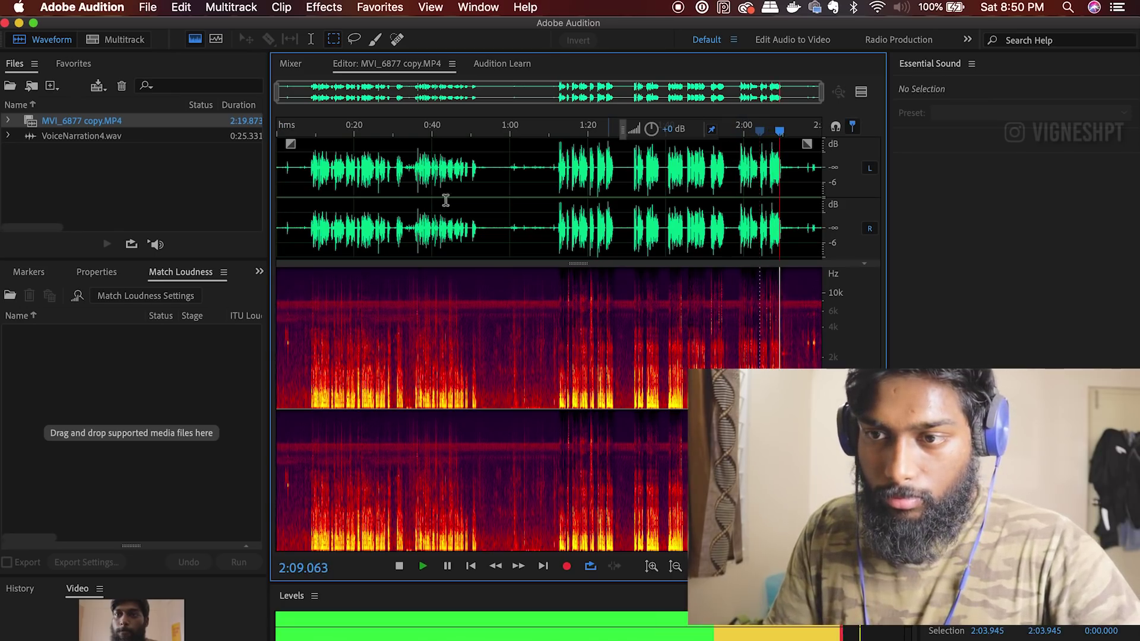
{"action": "double_click", "coordinate": [150, 139]}
{"action": "left_click", "coordinate": [757, 172]}
{"action": "key", "text": "space"}
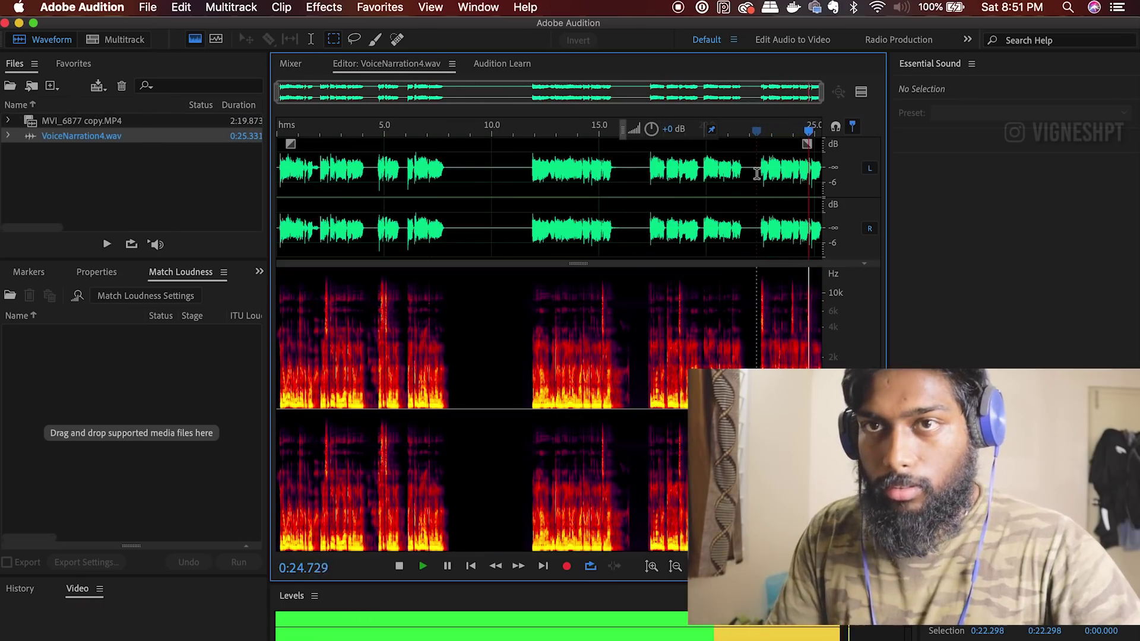
{"action": "key", "text": "space"}
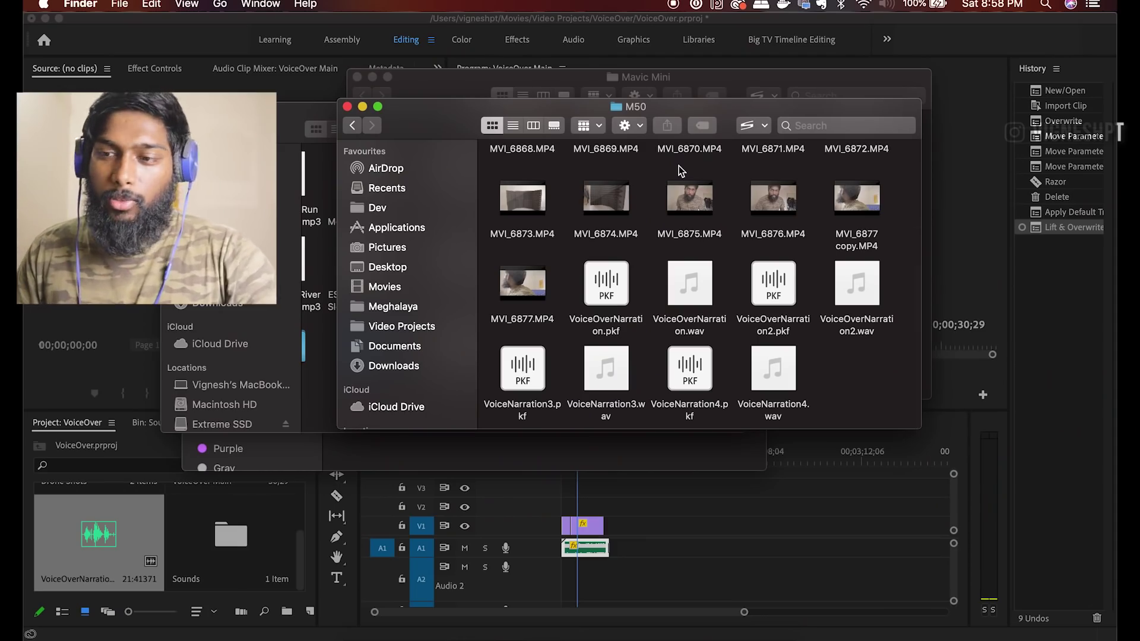
Switch to Premiere Pro and import VoiceNarration4.wav from the M50 folder into the VoiceOver project
{"action": "left_click", "coordinate": [381, 19]}
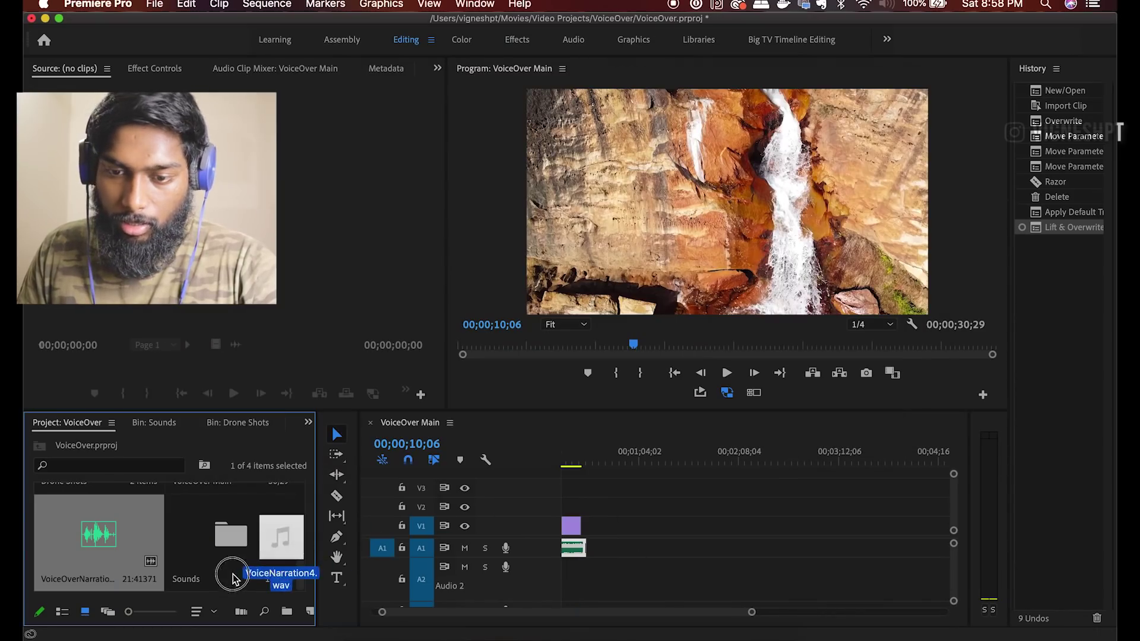
{"action": "left_click_drag", "start_coordinate": [229, 573], "coordinate": [172, 510]}
Play the VoiceOver Main sequence from its start and place VoiceNarration4.wav on audio track A2 at the sequence start
{"action": "scroll", "coordinate": [581, 516], "scroll_direction": "up", "scroll_amount": 5}
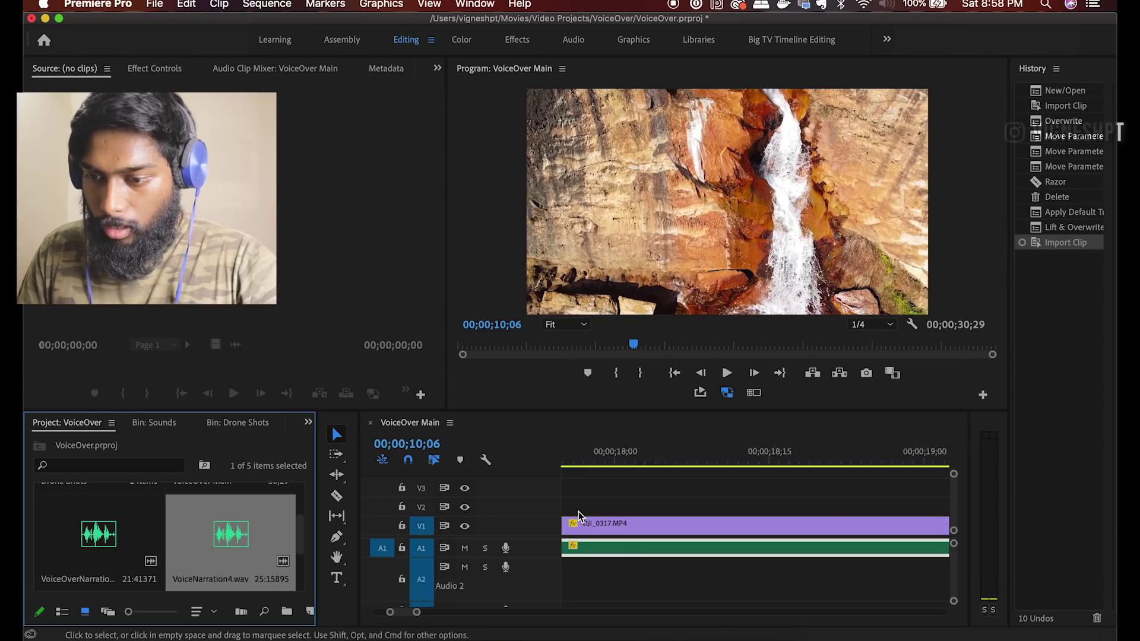
{"action": "scroll", "coordinate": [578, 513], "scroll_direction": "down", "scroll_amount": 10}
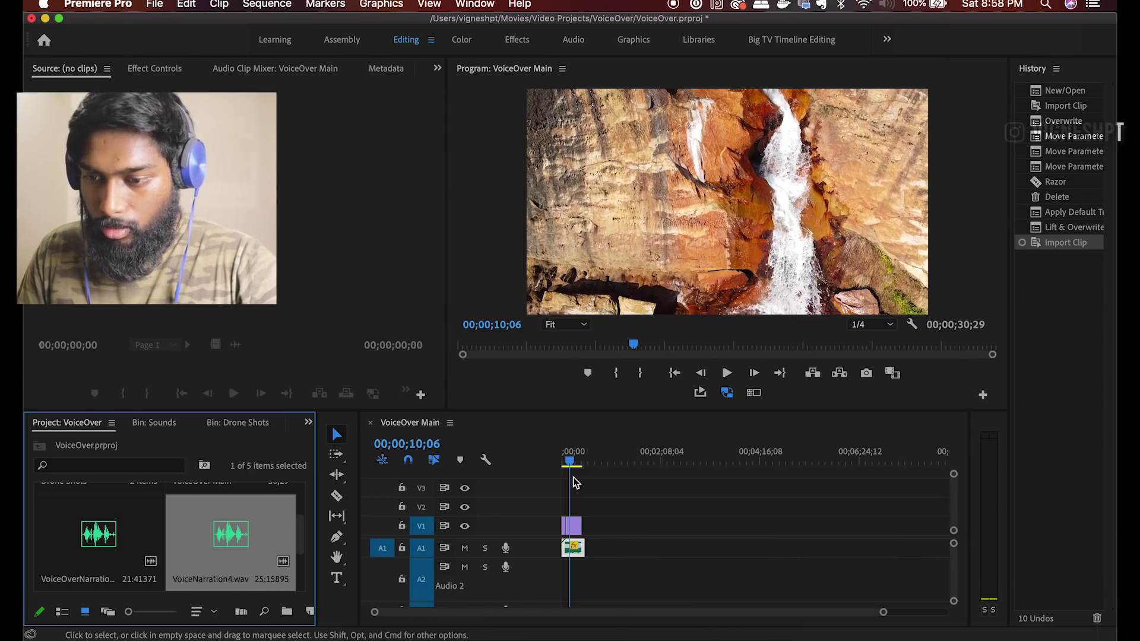
{"action": "scroll", "coordinate": [573, 487], "scroll_direction": "up", "scroll_amount": 3}
{"action": "left_click_drag", "start_coordinate": [565, 456], "coordinate": [515, 458]}
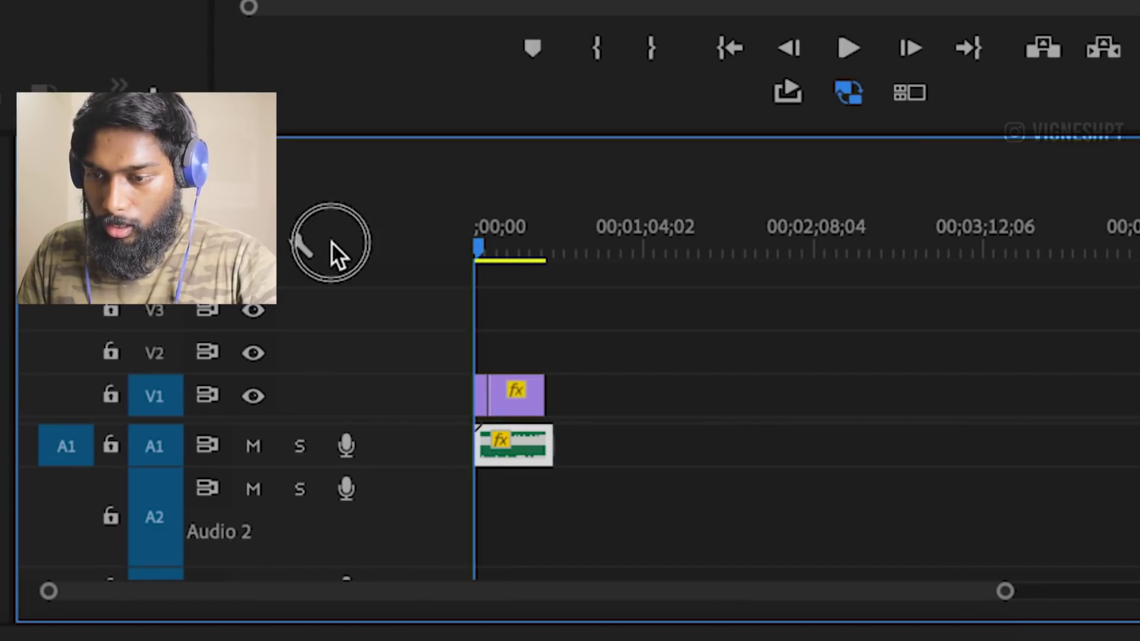
{"action": "key", "text": "space"}
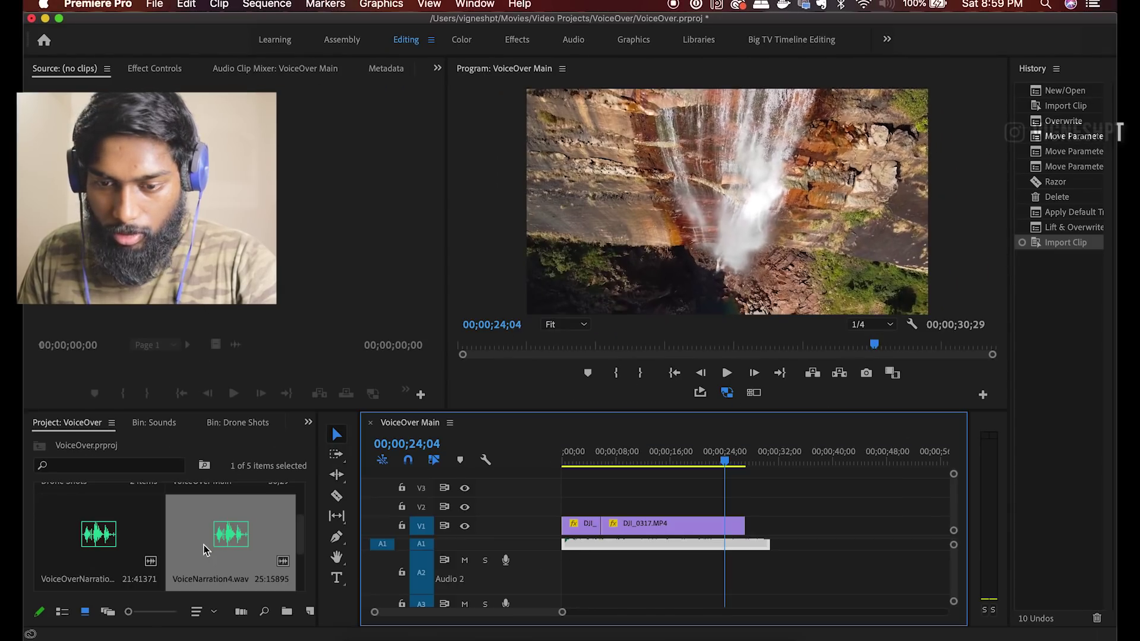
{"action": "left_click_drag", "start_coordinate": [217, 551], "coordinate": [561, 571]}
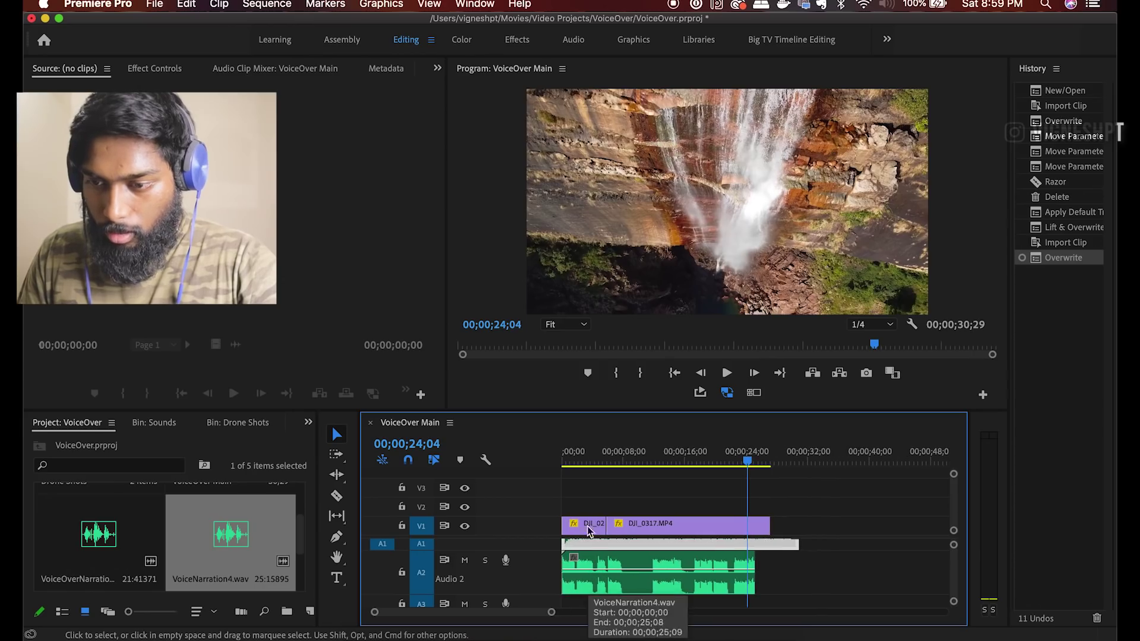
Play the sequence with the narration from its start and enlarge audio track A1 to show its waveform
{"action": "key", "text": "Home"}
{"action": "key", "text": "space"}
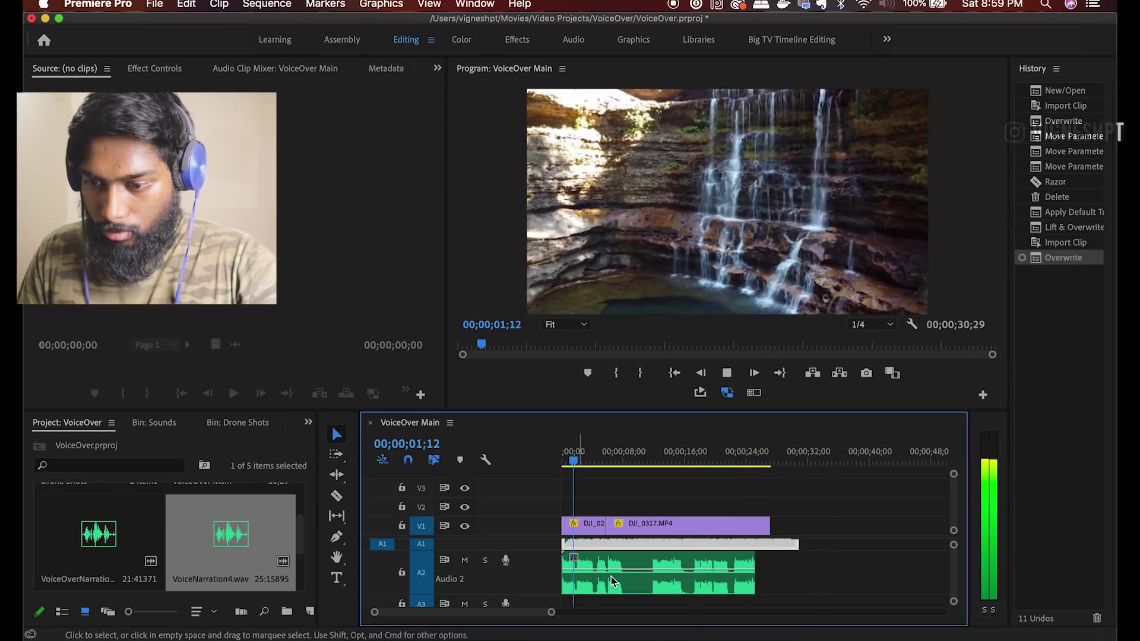
{"action": "scroll", "coordinate": [601, 556], "scroll_direction": "up", "scroll_amount": 3}
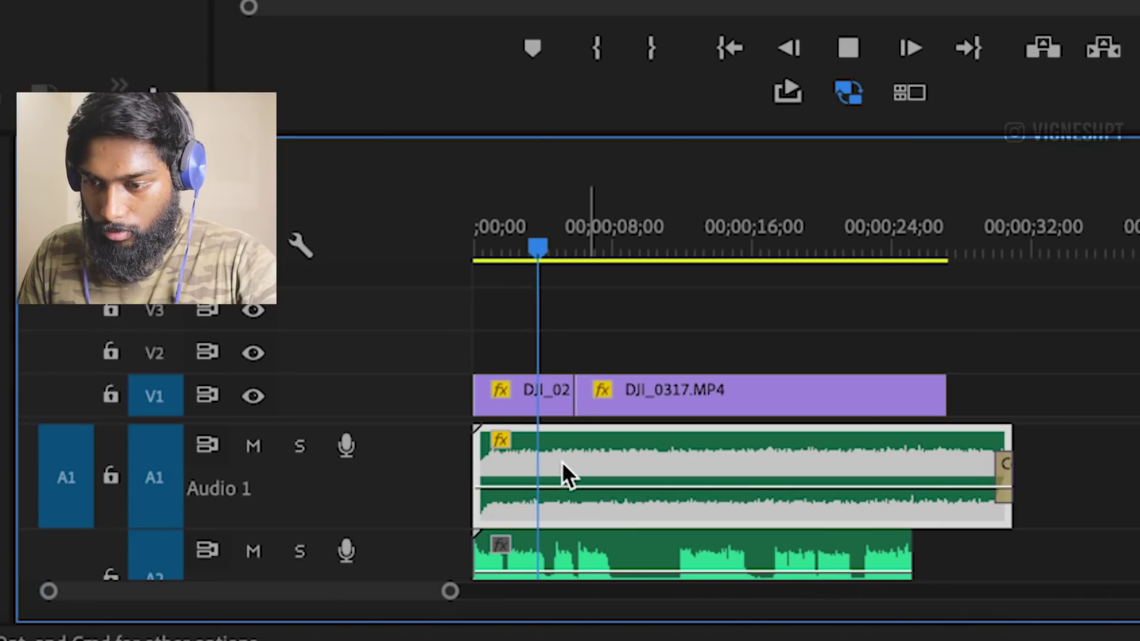
Stop playback and lower the volume of the background sound clip on audio track A1
{"action": "key", "text": "space"}
{"action": "key", "text": "equal"}
{"action": "key", "text": "equal"}
{"action": "key", "text": "equal"}
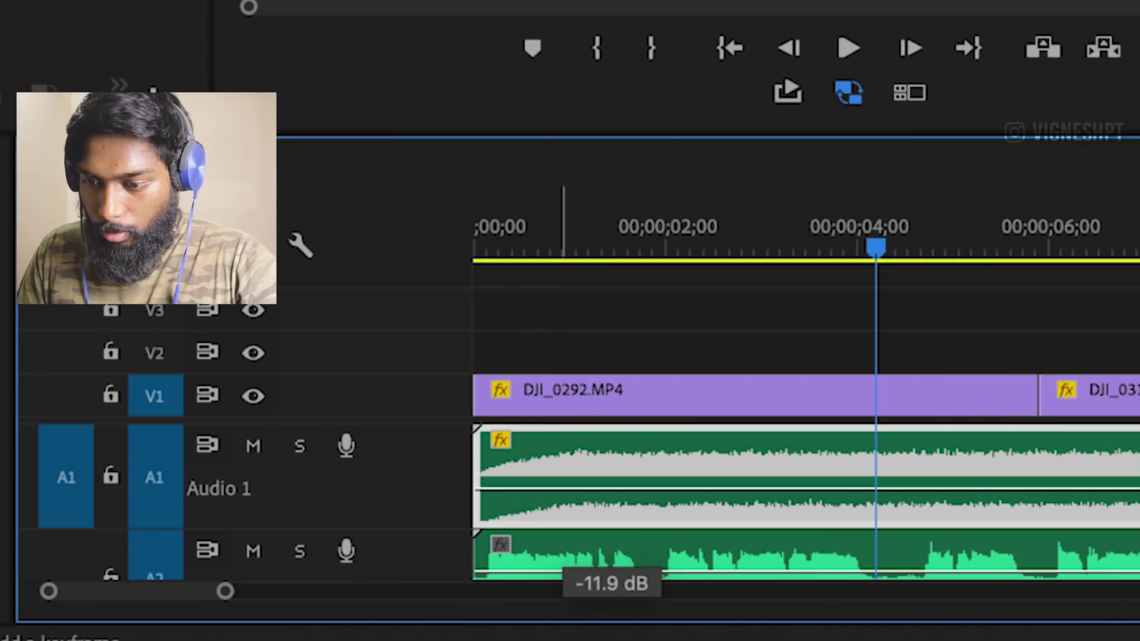
{"action": "left_click_drag", "start_coordinate": [564, 490], "coordinate": [564, 496]}
Play the sequence from its start to hear the narration over the quieter background sound
{"action": "scroll", "coordinate": [597, 465], "scroll_direction": "down", "scroll_amount": 5}
{"action": "left_click", "coordinate": [585, 468]}
{"action": "scroll", "coordinate": [585, 468], "scroll_direction": "up", "scroll_amount": 3}
{"action": "left_click_drag", "start_coordinate": [497, 226], "coordinate": [382, 244]}
{"action": "key", "text": "space"}
{"action": "scroll", "coordinate": [632, 493], "scroll_direction": "up", "scroll_amount": 2}
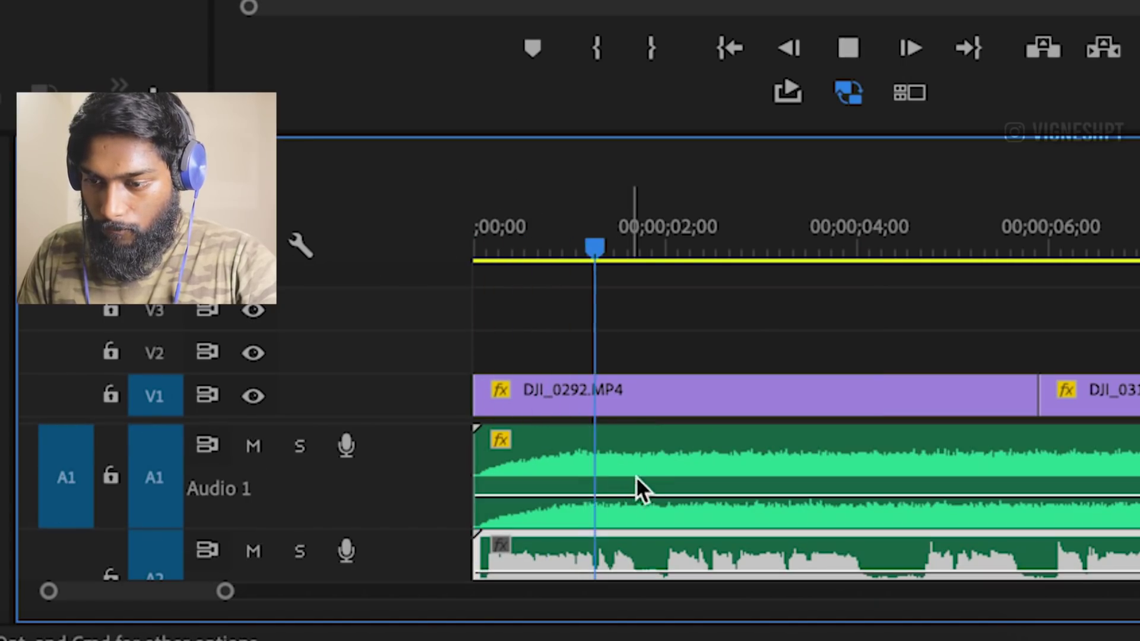
{"action": "scroll", "coordinate": [806, 530], "scroll_direction": "down", "scroll_amount": 2}
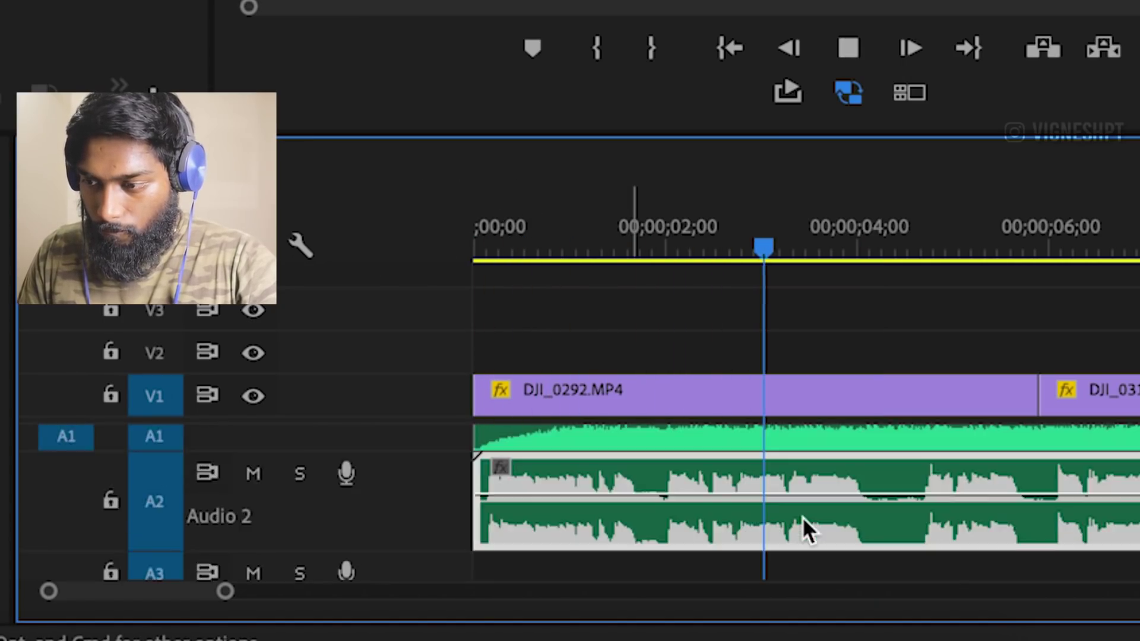
Raise the volume of the narration clip on audio track A2 slightly
{"action": "mouse_move", "coordinate": [728, 497]}
{"action": "left_mouse_down"}
{"action": "mouse_move", "coordinate": [728, 509]}
{"action": "mouse_move", "coordinate": [713, 492]}
{"action": "left_mouse_up"}
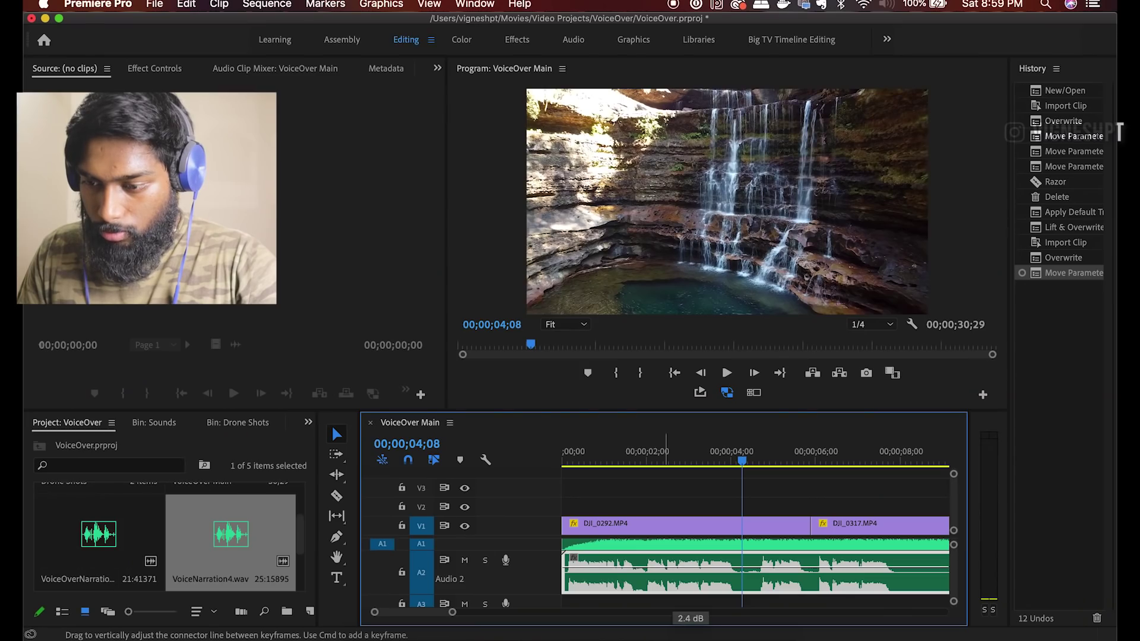
{"action": "left_click_drag", "start_coordinate": [677, 571], "coordinate": [677, 572]}
Play the sequence from its start to check the levels and widen the audio meters to show their dB scale
{"action": "key", "text": "Home"}
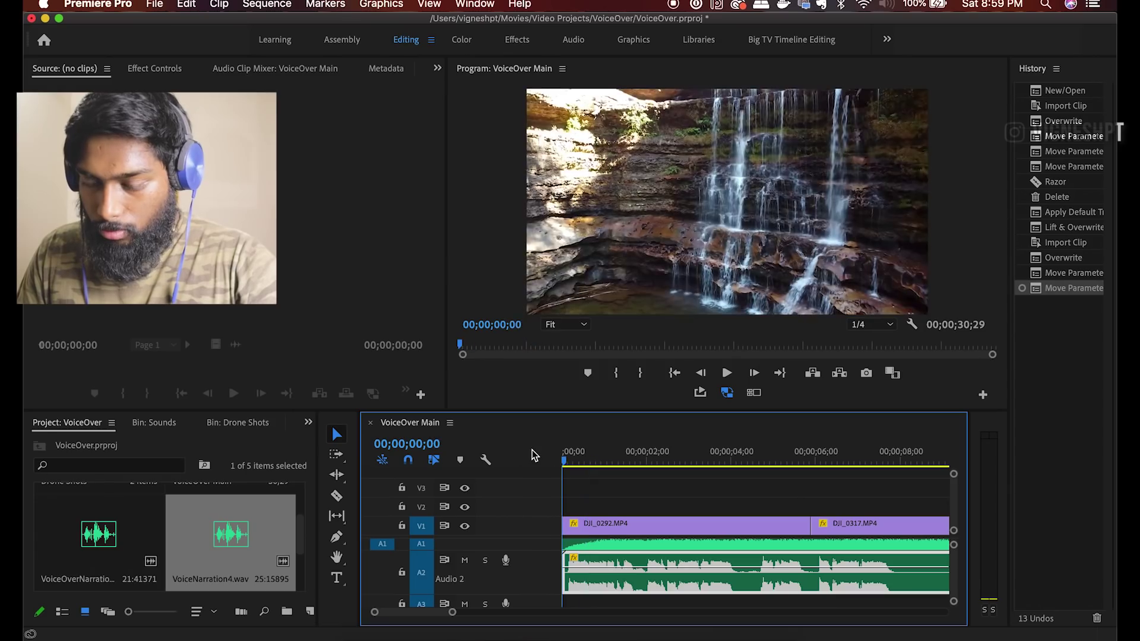
{"action": "key", "text": "space"}
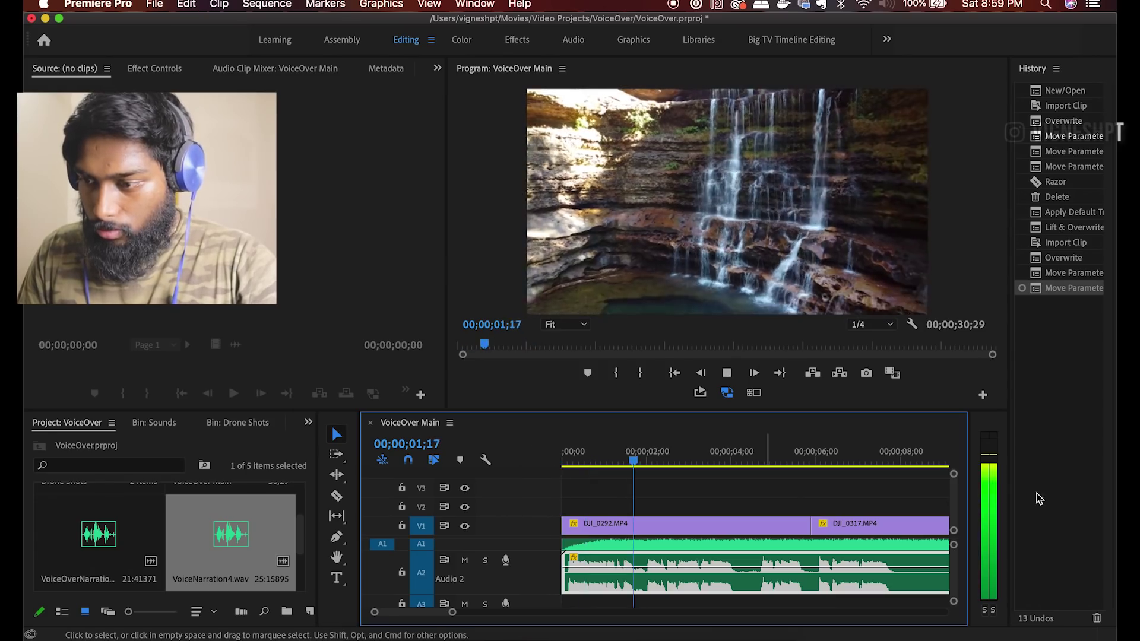
{"action": "key", "text": "space"}
{"action": "left_click", "coordinate": [962, 447]}
{"action": "left_click_drag", "start_coordinate": [962, 447], "coordinate": [954, 450]}
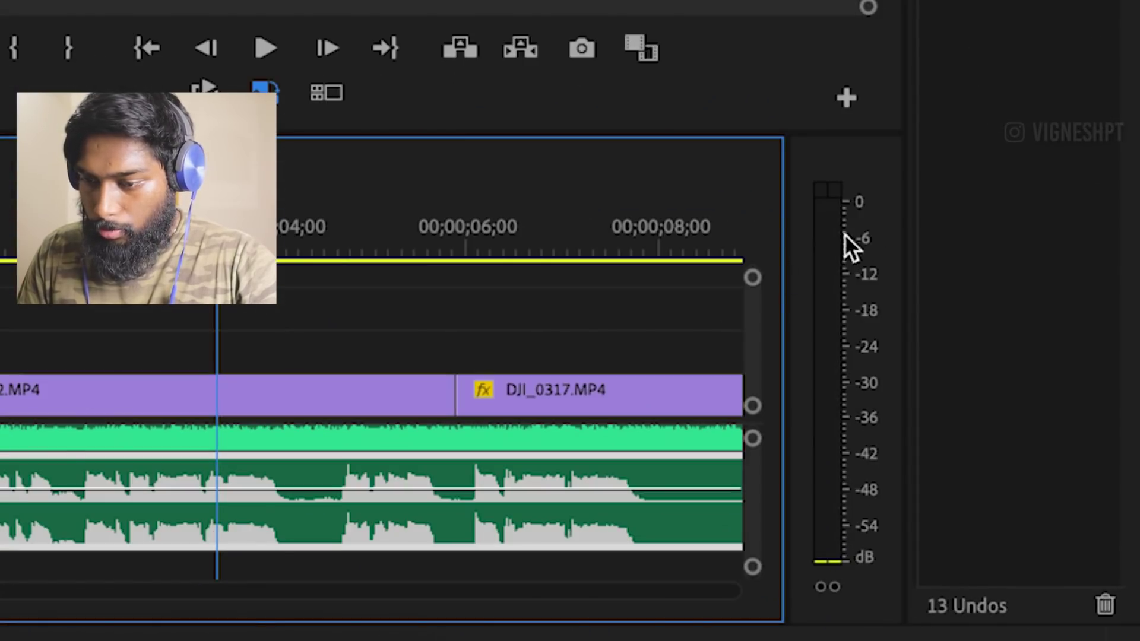
Fine-tune the narration clip's volume on audio track A2 and check its level on the meters during playback
{"action": "left_click_drag", "start_coordinate": [3, 490], "coordinate": [4, 489]}
{"action": "key", "text": "space"}
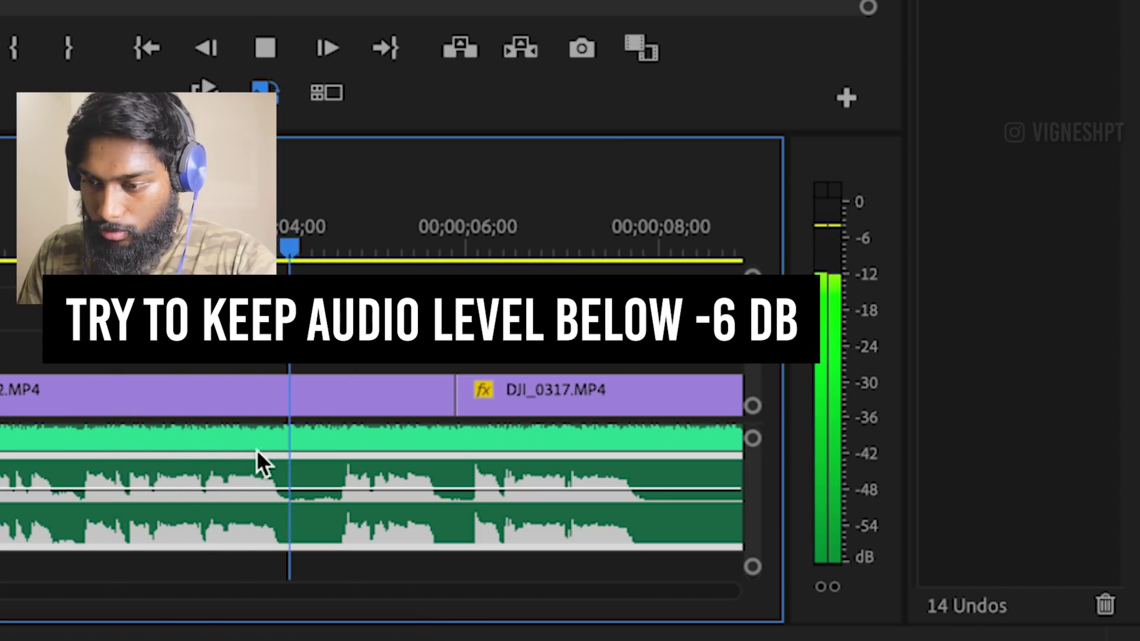
{"action": "key", "text": "minus"}
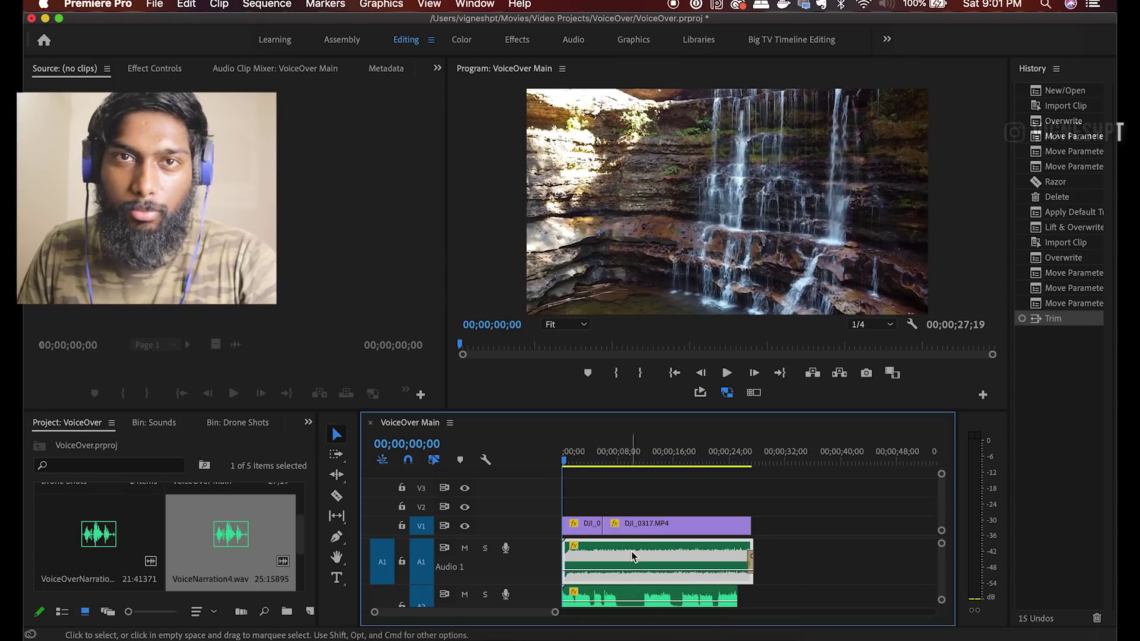
Switch to Finder and open the Music folder inside the Meghalaya folder
{"action": "scroll", "coordinate": [632, 558], "scroll_direction": "down", "scroll_amount": 5}
{"action": "key", "text": "super+Tab"}
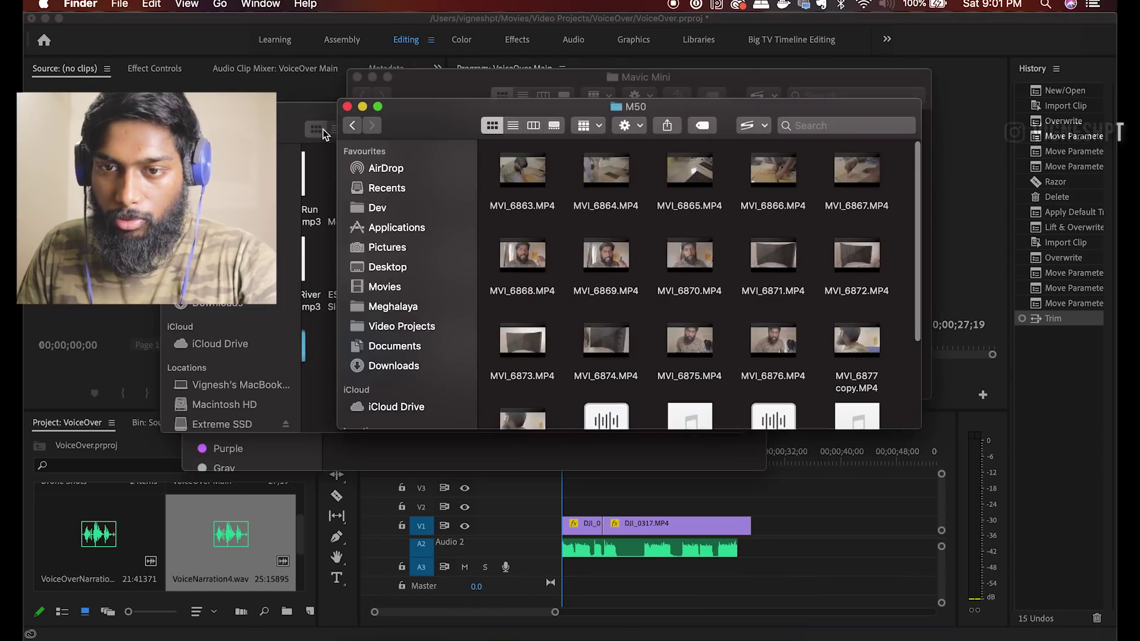
{"action": "left_click", "coordinate": [330, 137]}
{"action": "left_click", "coordinate": [176, 129]}
{"action": "key", "text": "u"}
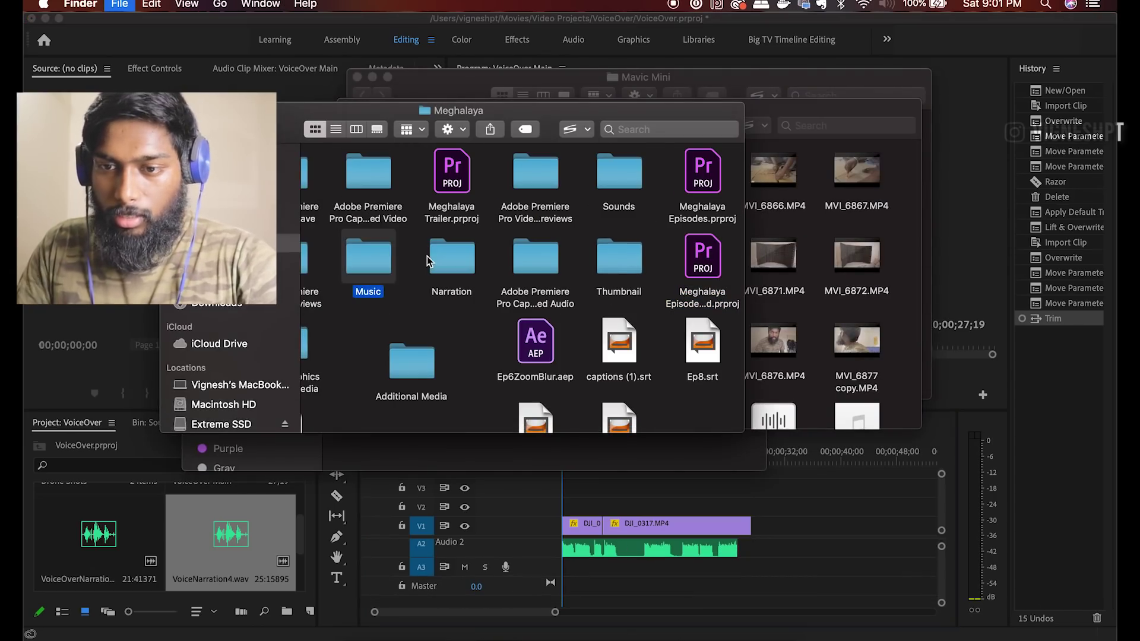
{"action": "key", "text": "super+Down"}
Preview the music tracks ES_Let Us Go Back and ES_Kermode in the Music folder
{"action": "left_click", "coordinate": [442, 285]}
{"action": "key", "text": "space"}
{"action": "left_click", "coordinate": [494, 437]}
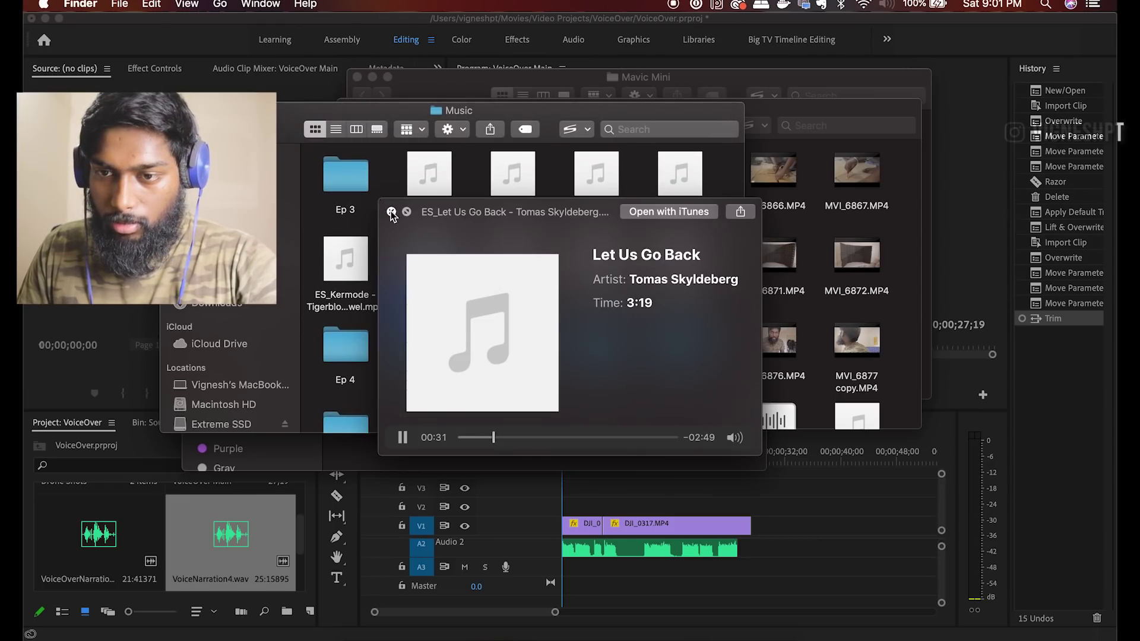
{"action": "left_click", "coordinate": [391, 212]}
{"action": "left_click", "coordinate": [526, 313]}
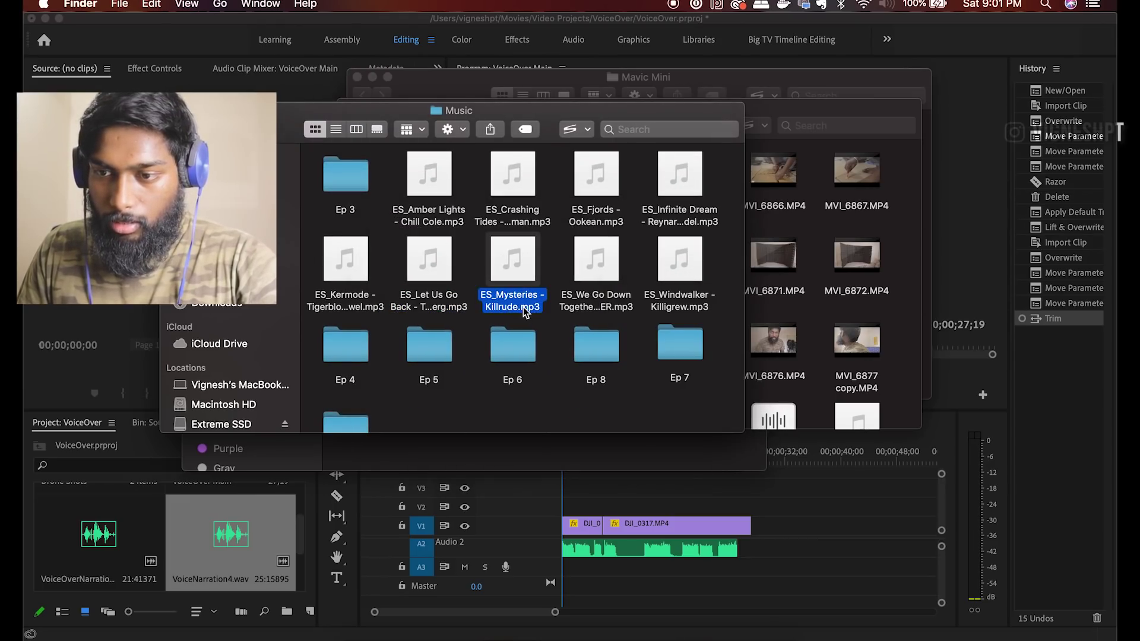
{"action": "key", "text": "Left"}
{"action": "key", "text": "Left"}
{"action": "key", "text": "space"}
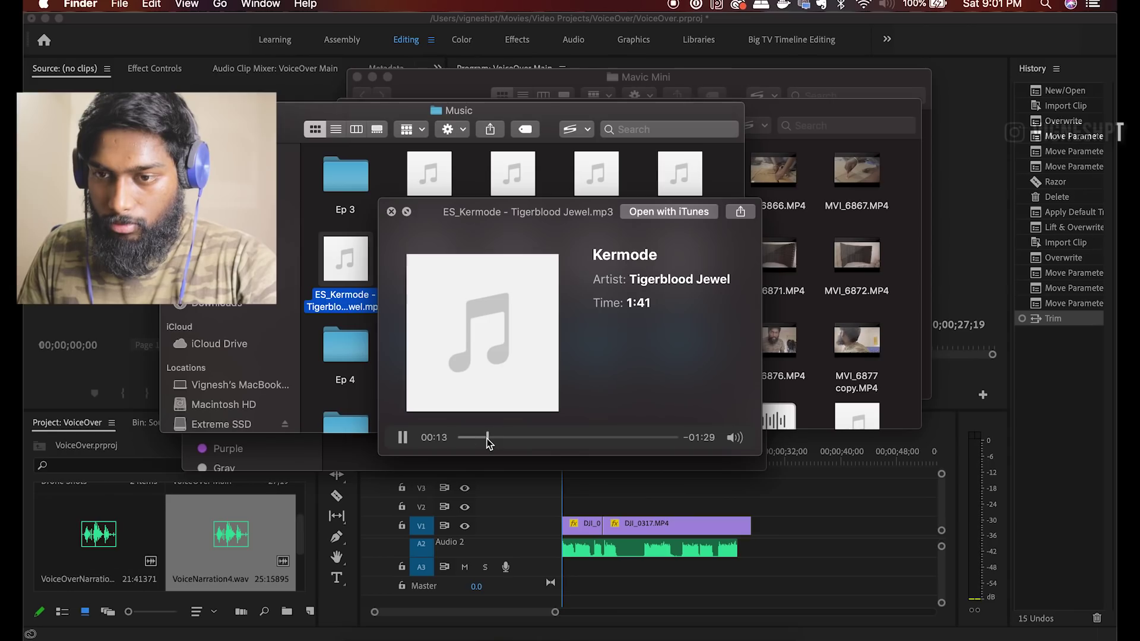
{"action": "left_click", "coordinate": [391, 212]}
Preview the music tracks ES_Windwalker and ES_Fjords in the Music folder
{"action": "key", "text": "Right"}
{"action": "key", "text": "Right"}
{"action": "key", "text": "Right"}
{"action": "key", "text": "Right"}
{"action": "key", "text": "space"}
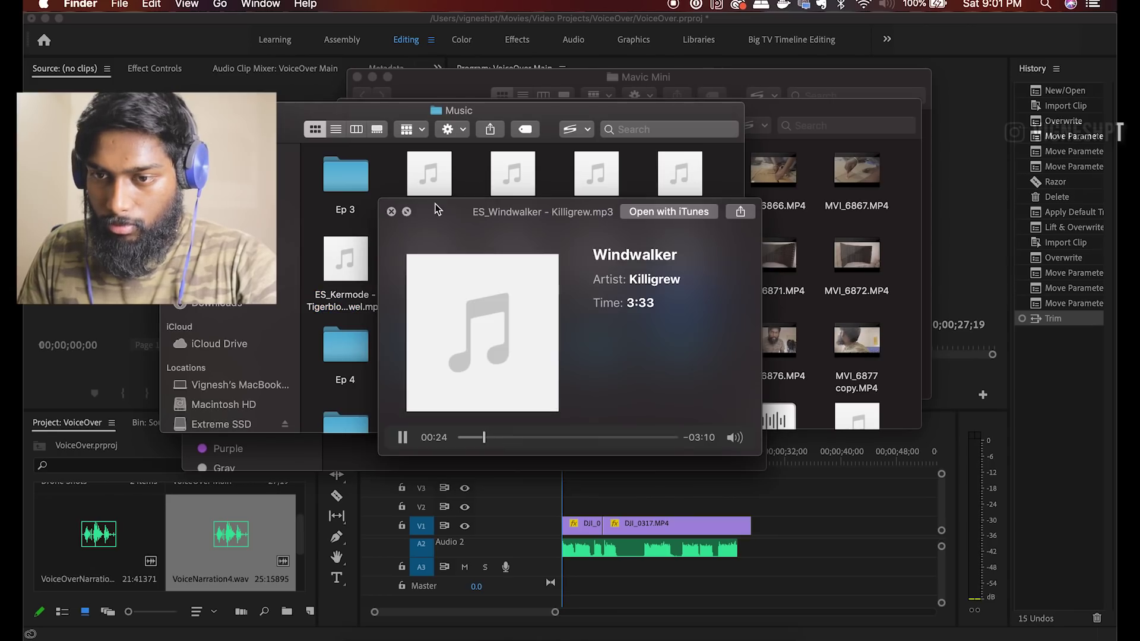
{"action": "left_click", "coordinate": [391, 212]}
{"action": "key", "text": "Up"}
{"action": "key", "text": "Left"}
{"action": "key", "text": "space"}
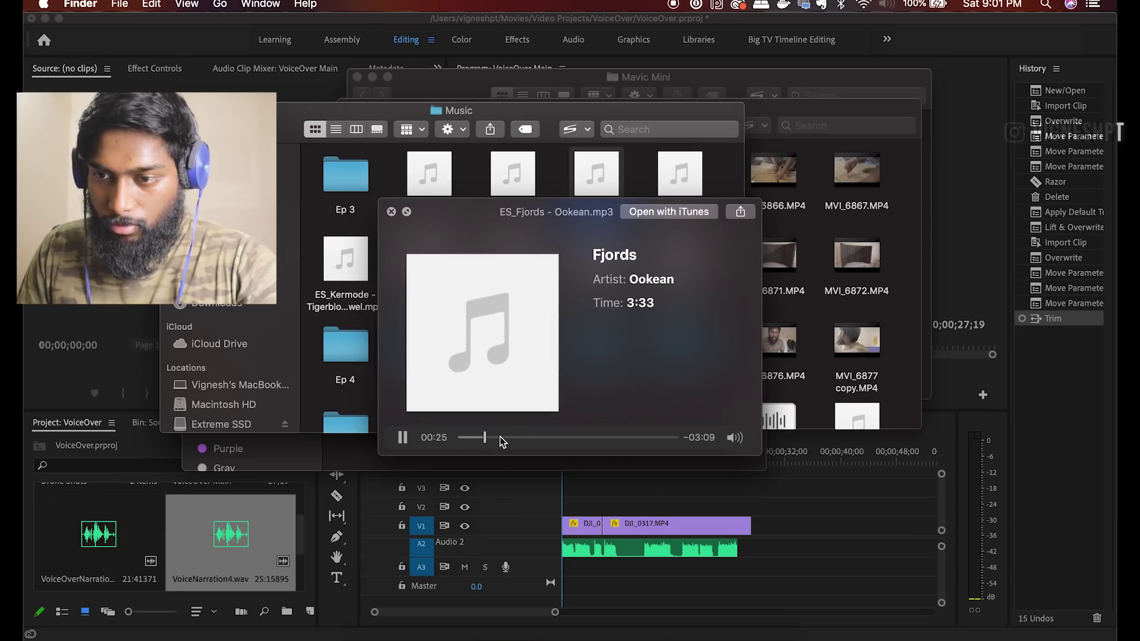
{"action": "key", "text": "space"}
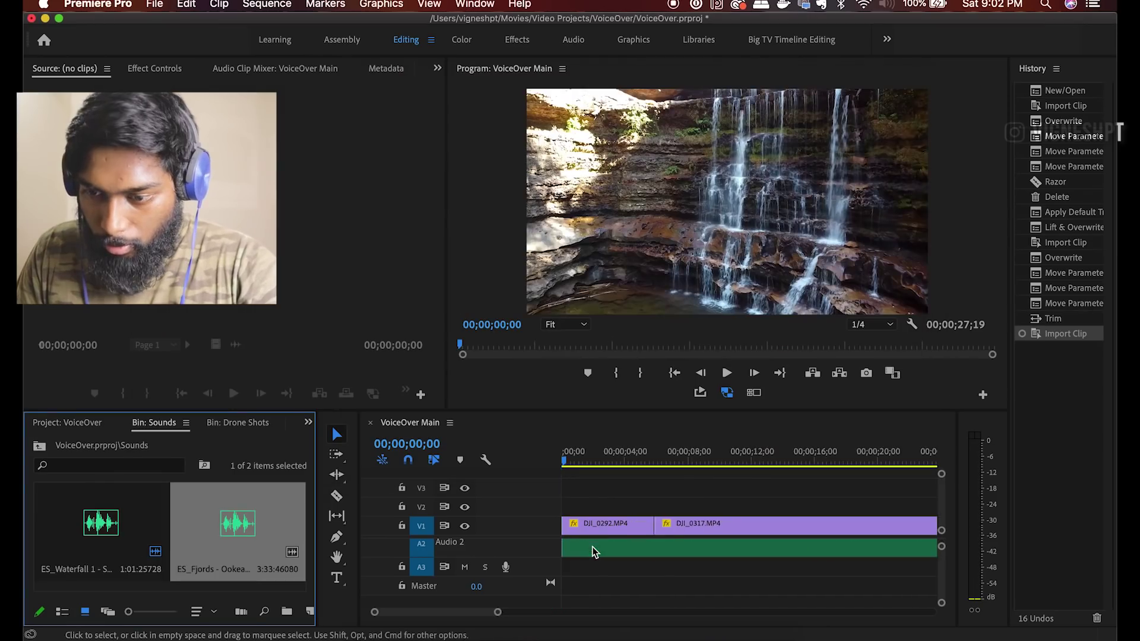
Enlarge the audio tracks and move the narration clip on A2 to start about half a second into the sequence
{"action": "left_click_drag", "start_coordinate": [590, 547], "coordinate": [589, 553]}
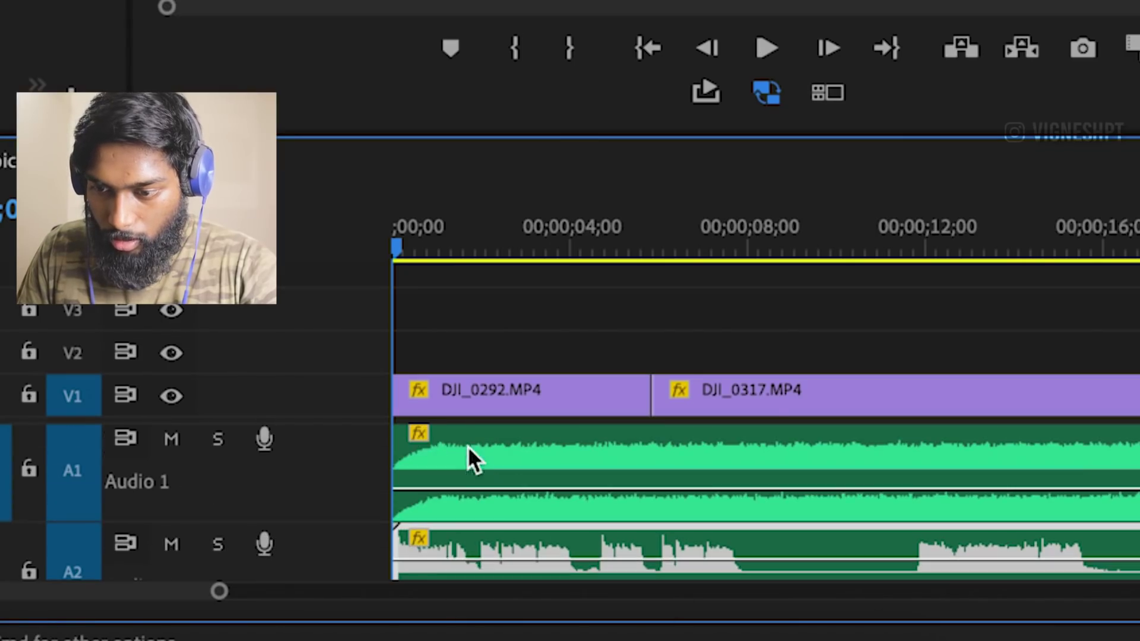
{"action": "scroll", "coordinate": [422, 426], "scroll_direction": "up", "scroll_amount": 5}
{"action": "scroll", "coordinate": [423, 425], "scroll_direction": "left", "scroll_amount": 1}
{"action": "scroll", "coordinate": [422, 425], "scroll_direction": "down", "scroll_amount": 3}
{"action": "left_click", "coordinate": [486, 485]}
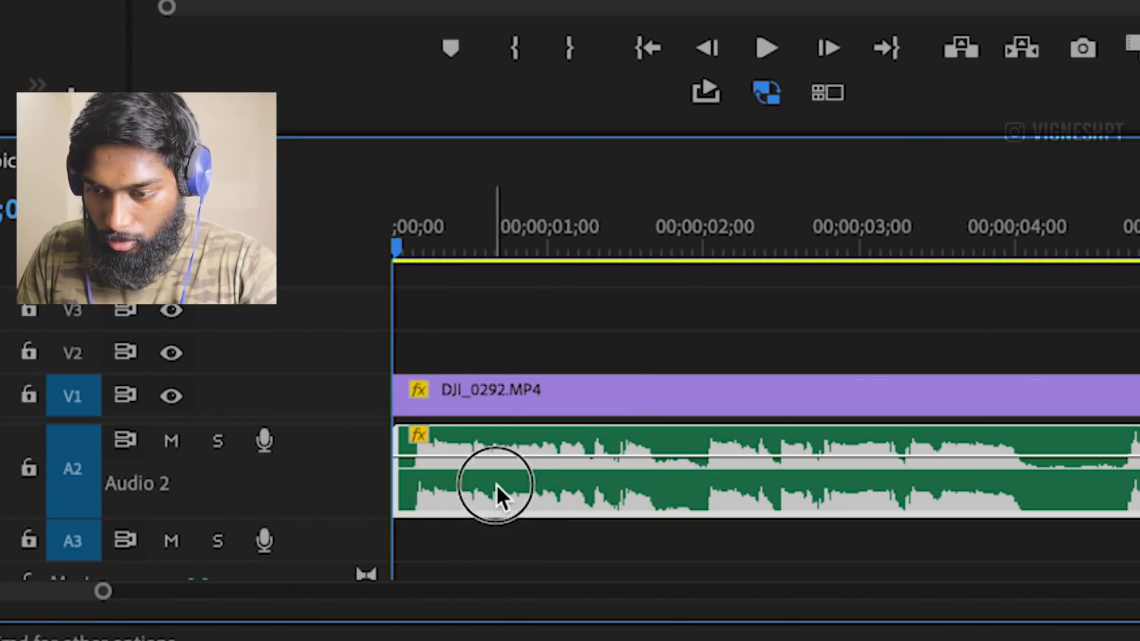
{"action": "left_click_drag", "start_coordinate": [457, 504], "coordinate": [487, 496]}
{"action": "scroll", "coordinate": [487, 495], "scroll_direction": "up", "scroll_amount": 3}
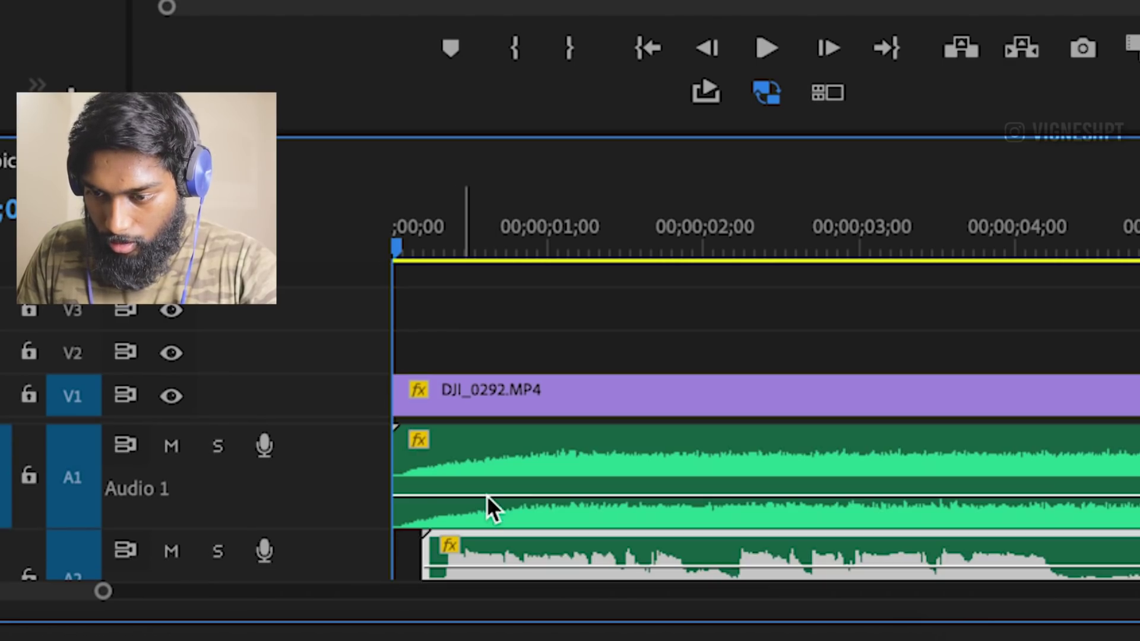
{"action": "scroll", "coordinate": [539, 513], "scroll_direction": "down", "scroll_amount": 1}
{"action": "left_click_drag", "start_coordinate": [483, 565], "coordinate": [527, 568]}
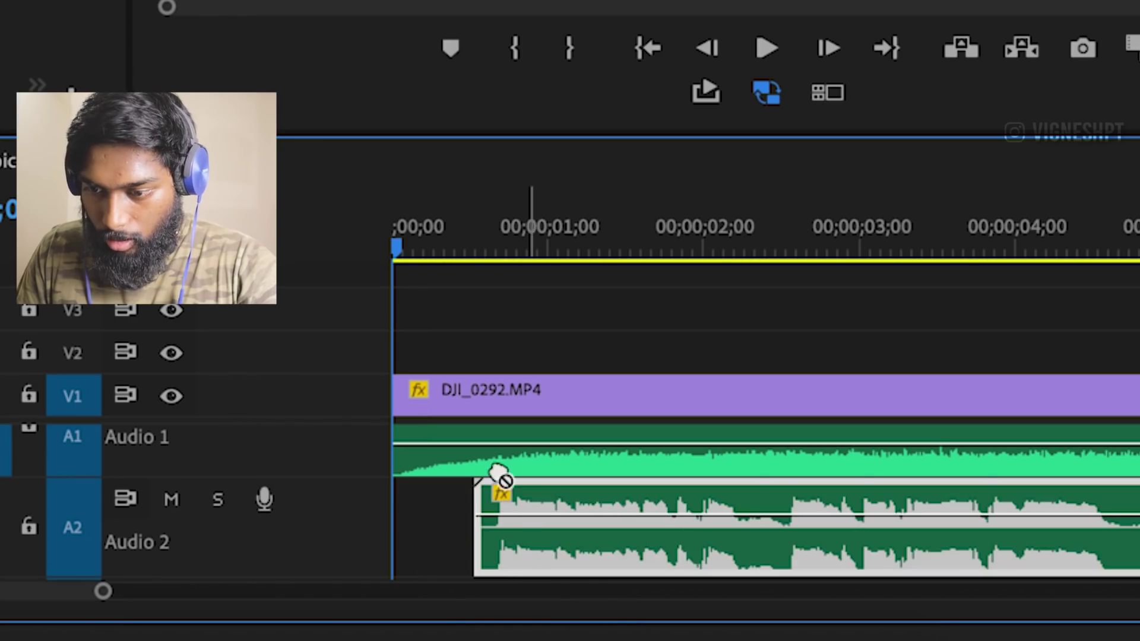
Place the ES_Fjords music on audio track A3 at the sequence start and play the sequence with it
{"action": "scroll", "coordinate": [499, 475], "scroll_direction": "down", "scroll_amount": 2}
{"action": "left_click_drag", "start_coordinate": [238, 526], "coordinate": [604, 577]}
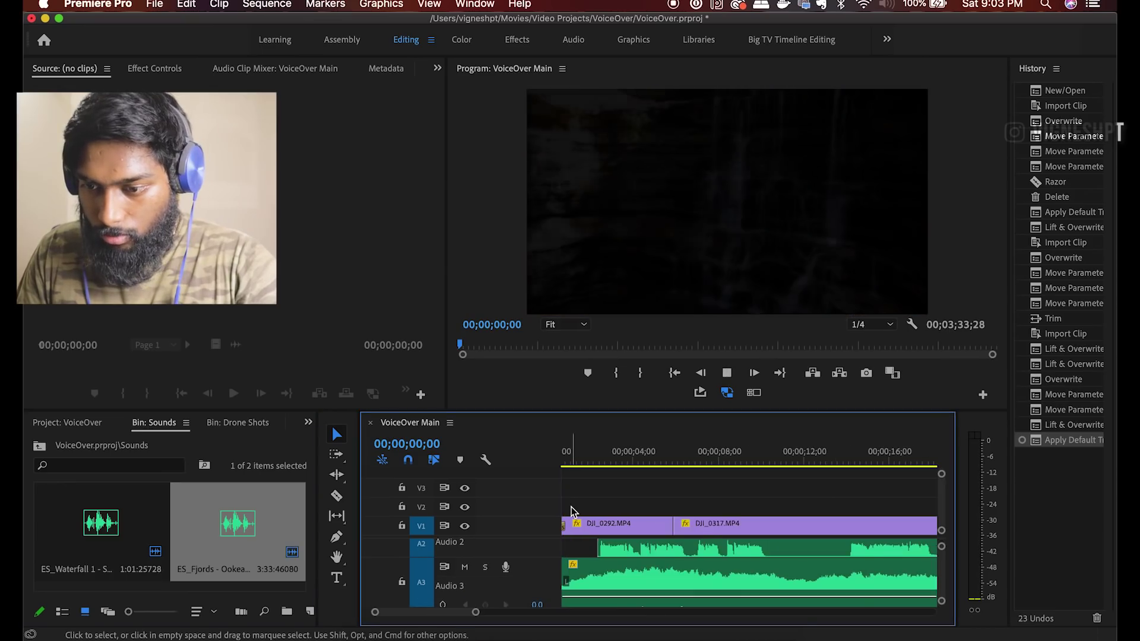
{"action": "key", "text": "space"}
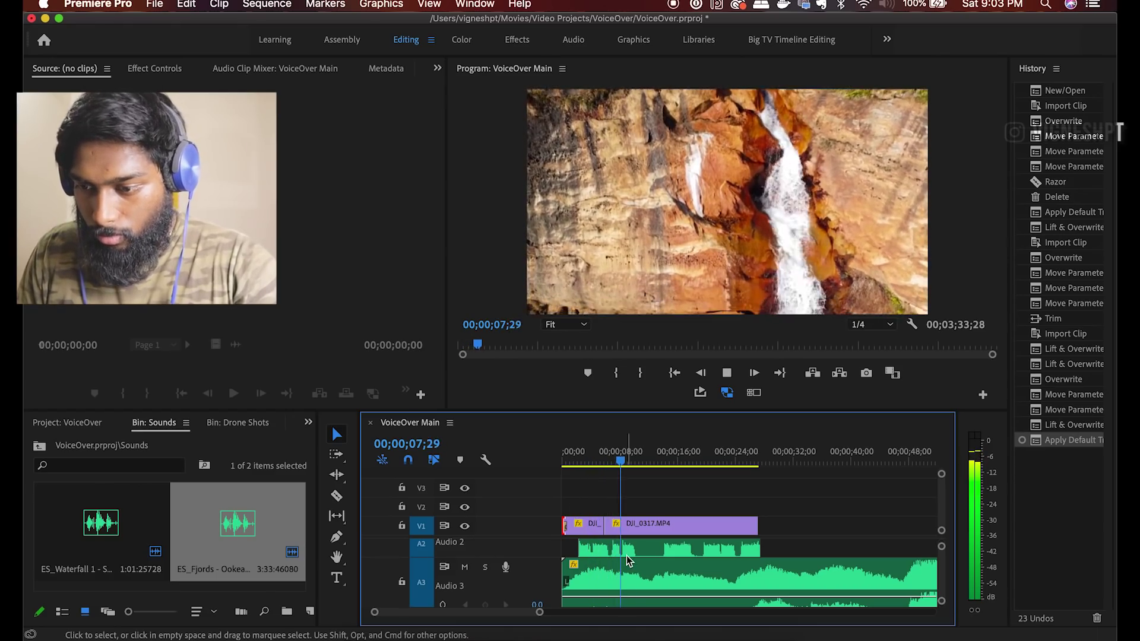
Cut out and delete the silent stretch of the narration on A2 from about 10.5 to 13.5 seconds
{"action": "key", "text": "equal"}
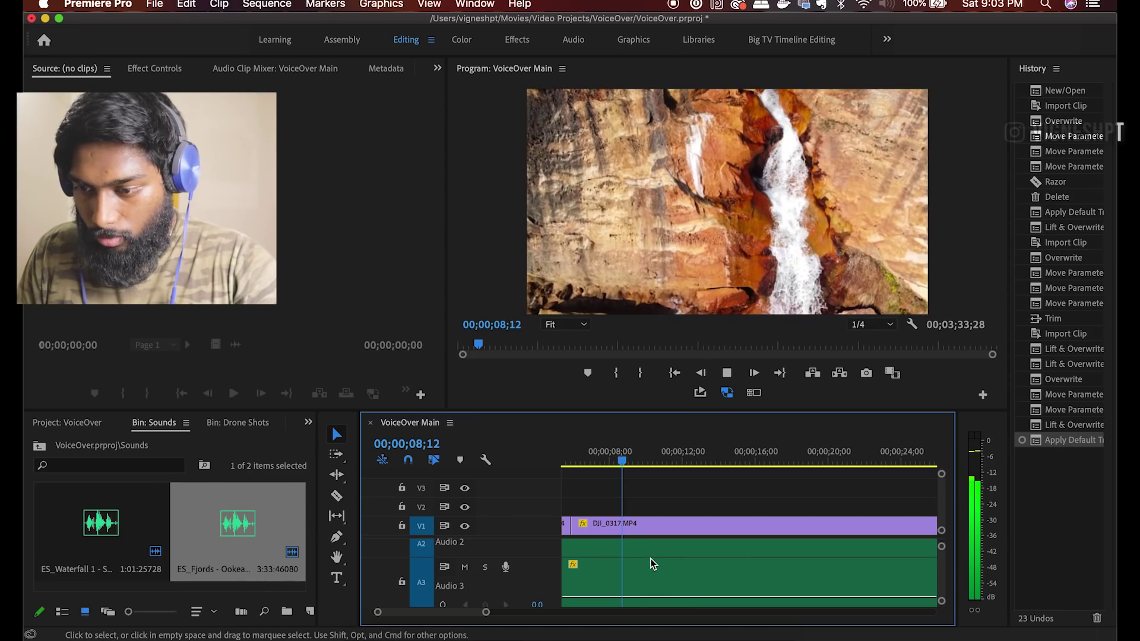
{"action": "key", "text": "c"}
{"action": "left_click", "coordinate": [656, 547]}
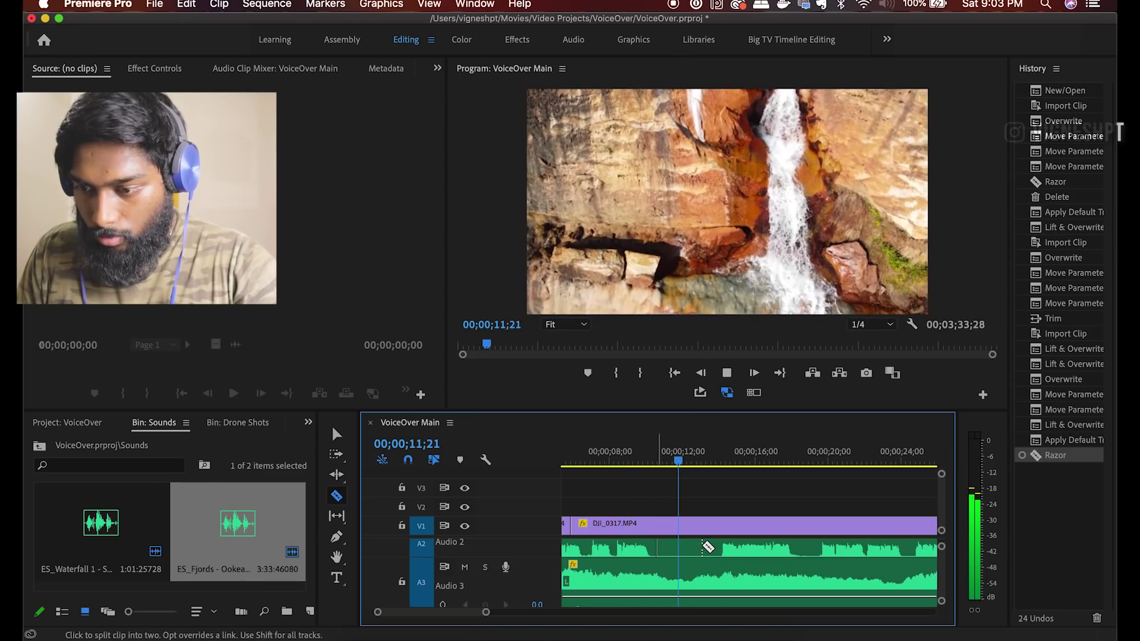
{"action": "left_click", "coordinate": [709, 547]}
{"action": "key", "text": "v"}
{"action": "left_click", "coordinate": [689, 549]}
{"action": "key", "text": "Delete"}
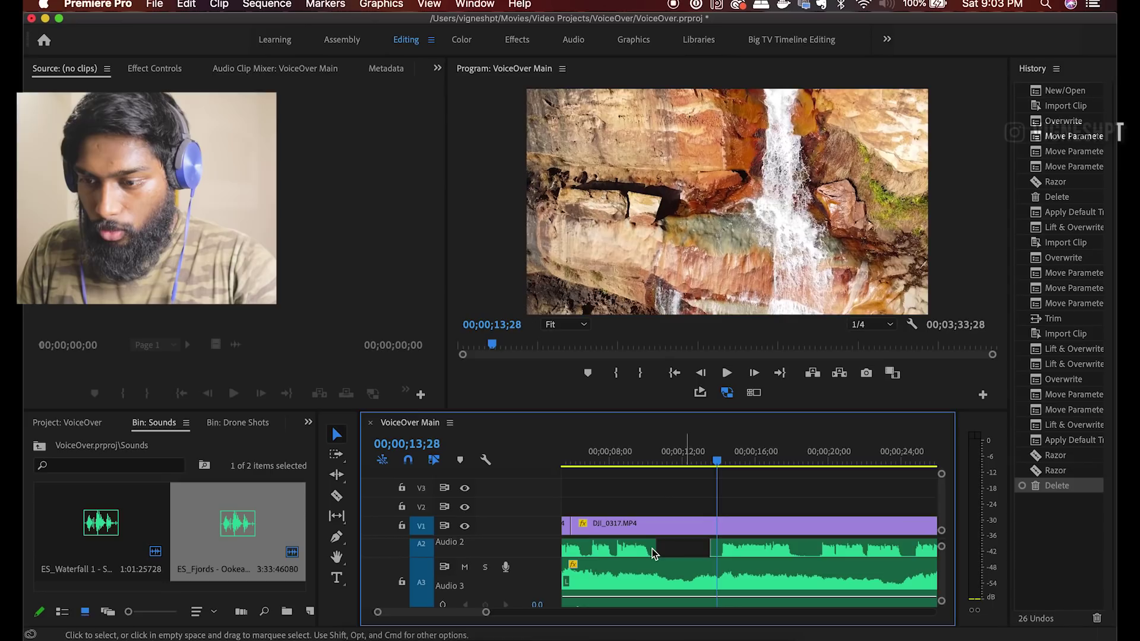
Split the first narration clip on A2 at about 6.6 seconds and move its second part to start at about 8.3 seconds
{"action": "scroll", "coordinate": [652, 549], "scroll_direction": "left", "scroll_amount": 3}
{"action": "key", "text": "c"}
{"action": "left_click", "coordinate": [682, 549]}
{"action": "key", "text": "v"}
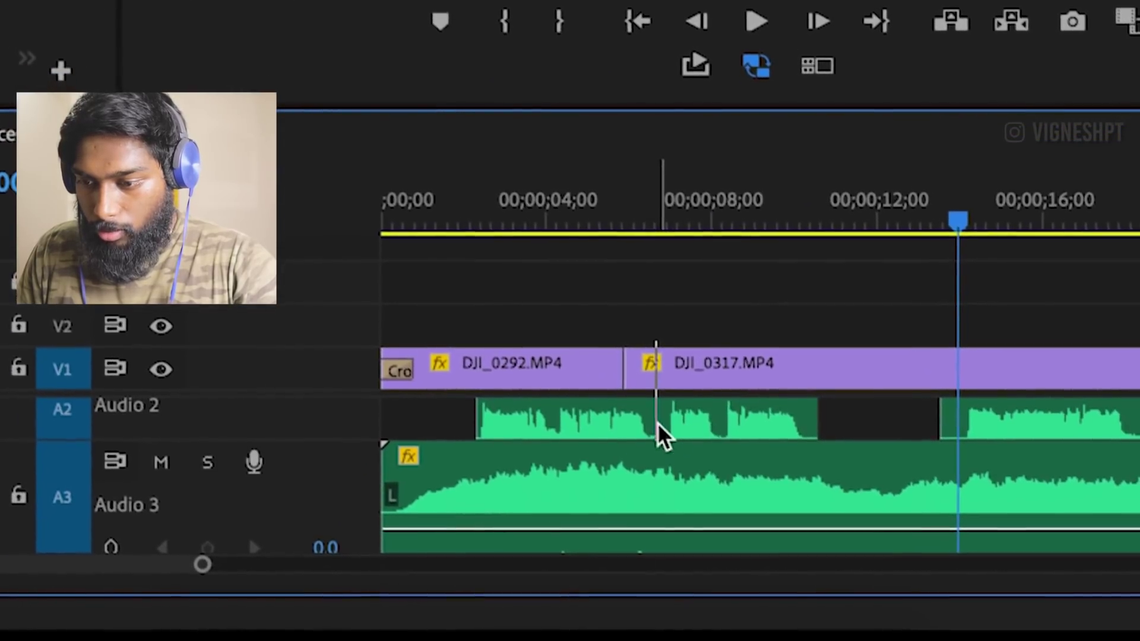
{"action": "left_click", "coordinate": [752, 434]}
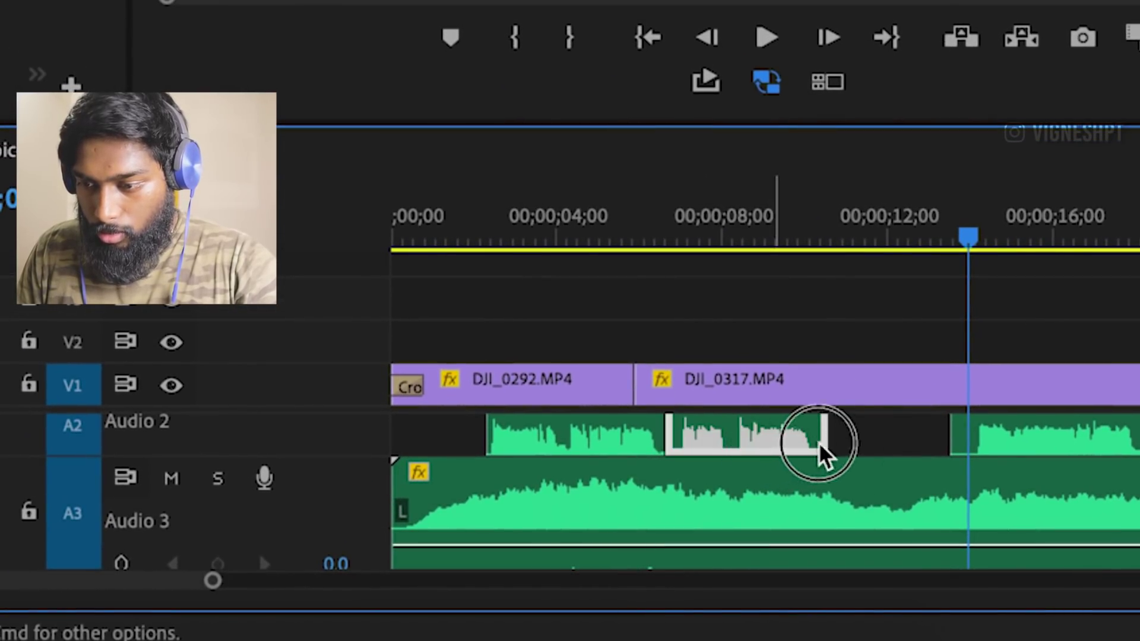
{"action": "mouse_move", "coordinate": [820, 446]}
{"action": "left_mouse_down"}
{"action": "mouse_move", "coordinate": [836, 442]}
{"action": "mouse_move", "coordinate": [834, 458]}
{"action": "left_mouse_up"}
Play the sequence from about 3 seconds to check the spacing of the narration parts against the music
{"action": "left_click", "coordinate": [515, 237]}
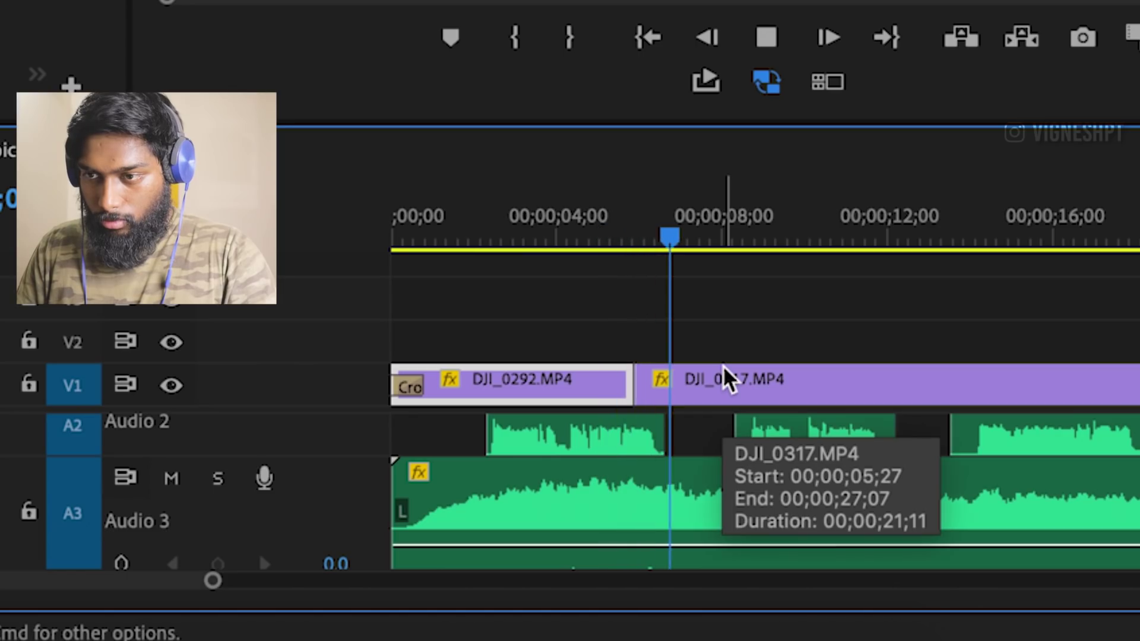
{"action": "scroll", "coordinate": [722, 365], "scroll_direction": "right", "scroll_amount": 3}
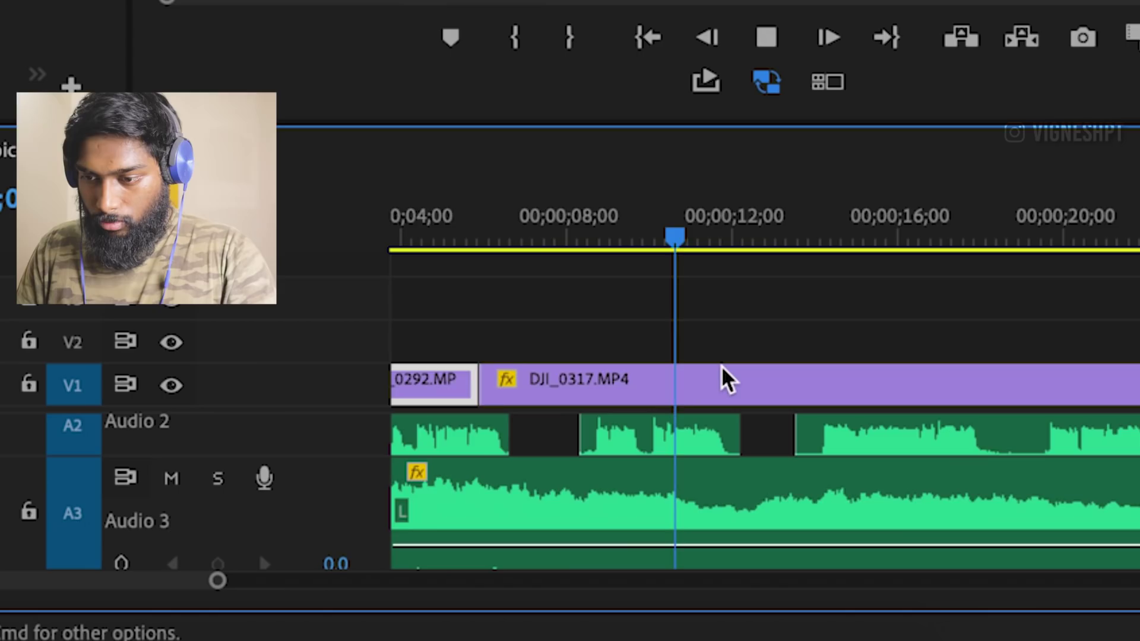
{"action": "scroll", "coordinate": [723, 374], "scroll_direction": "right", "scroll_amount": 2}
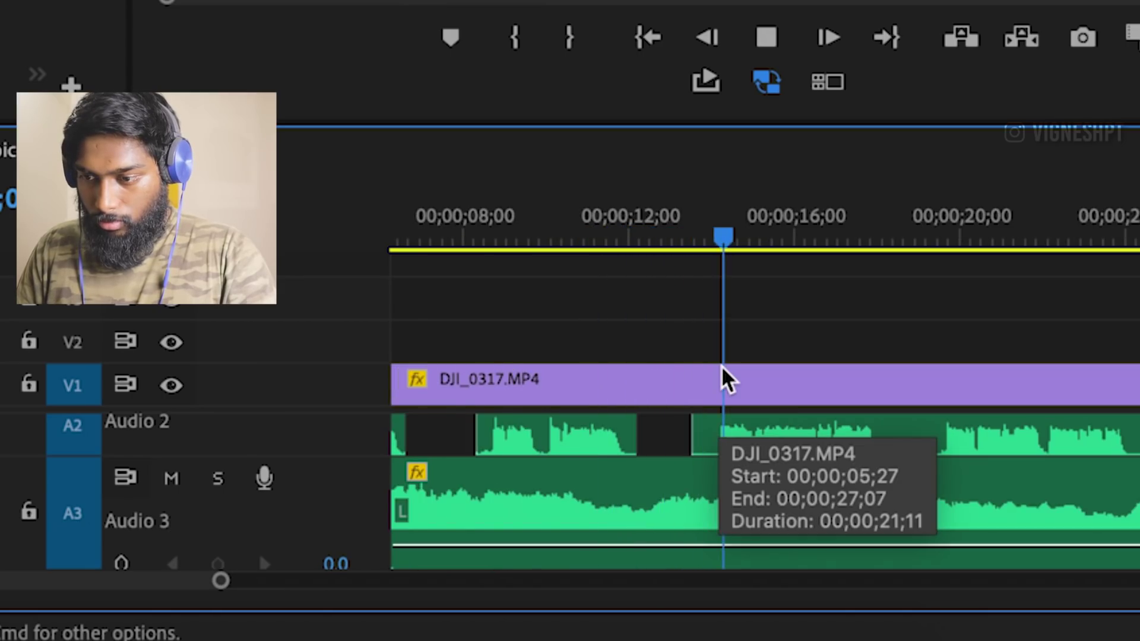
{"action": "scroll", "coordinate": [720, 377], "scroll_direction": "right", "scroll_amount": 3}
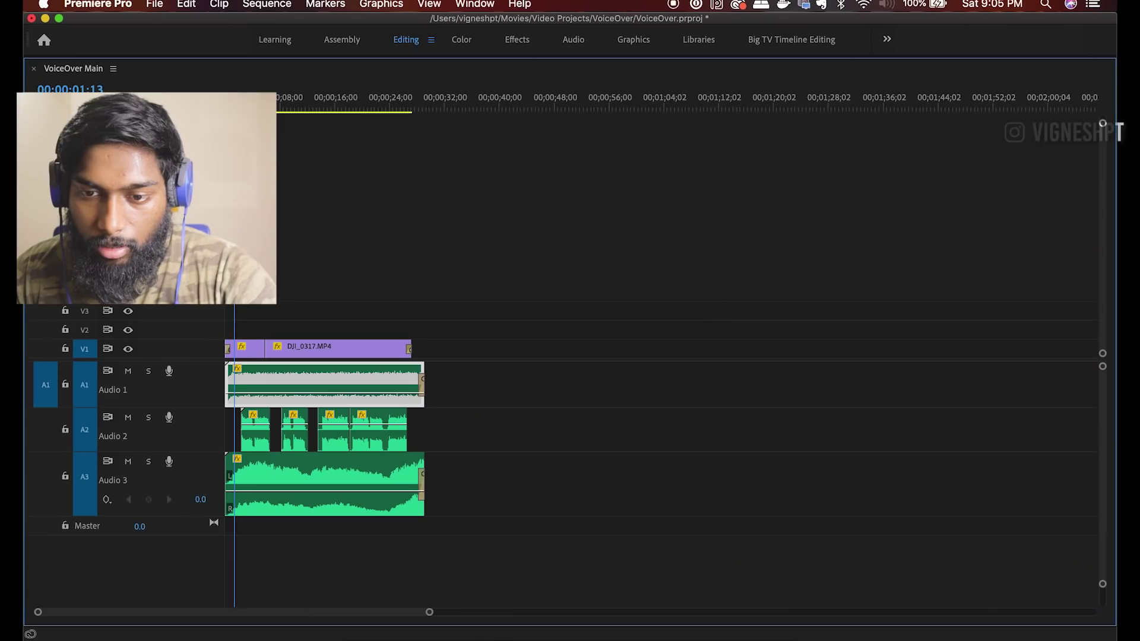
Return the playhead to the sequence start and select all four narration clips on audio track A2
{"action": "key", "text": "Home"}
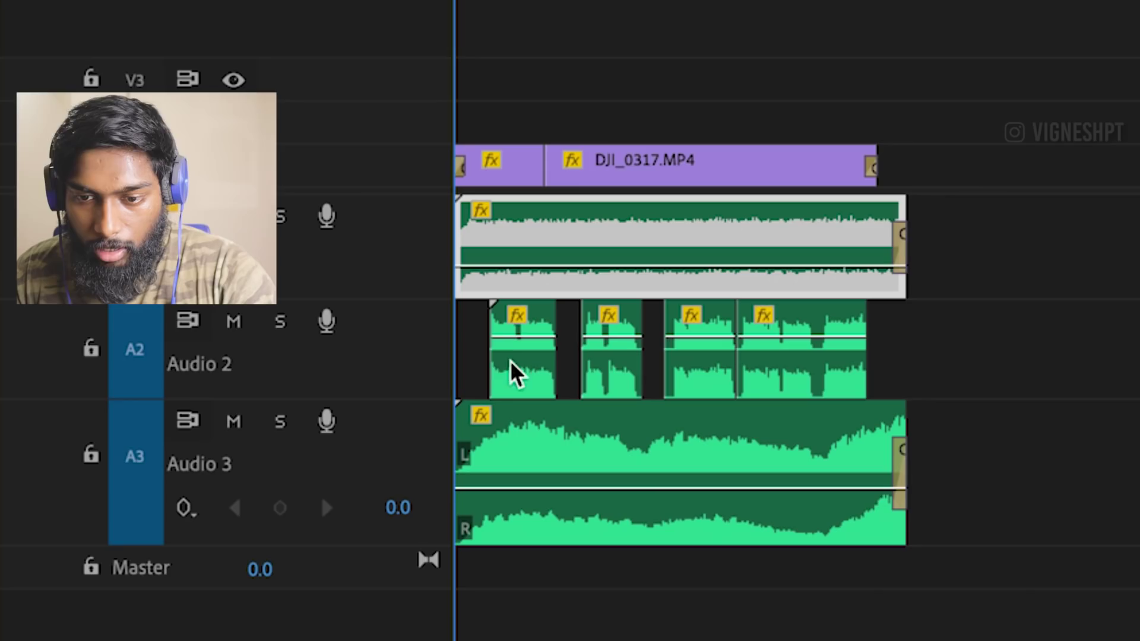
{"action": "left_click", "coordinate": [584, 352]}
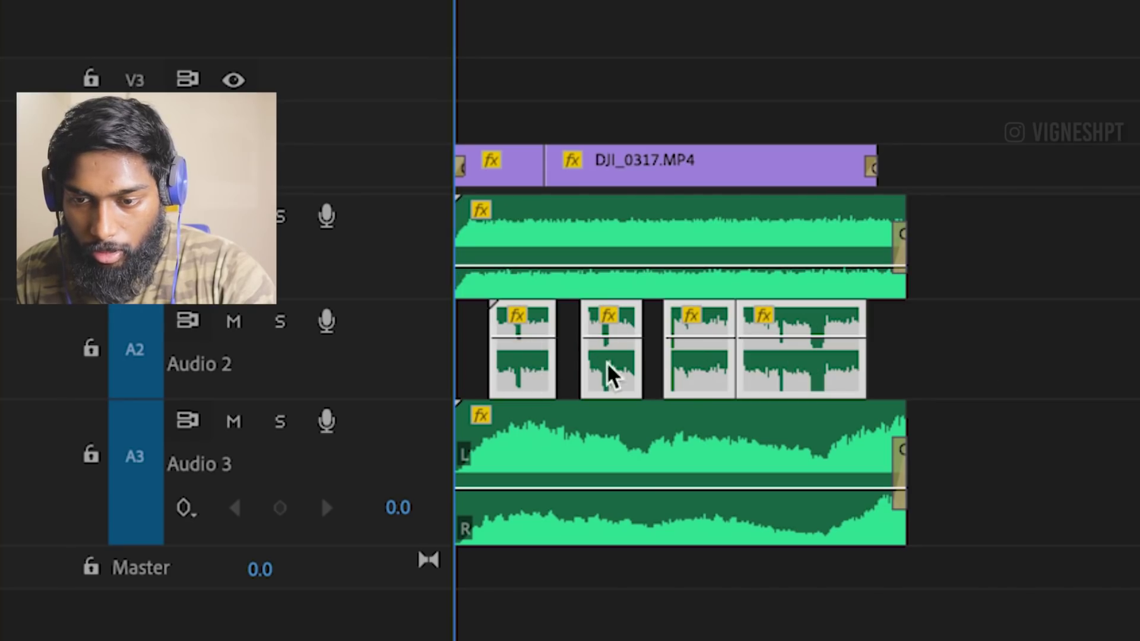